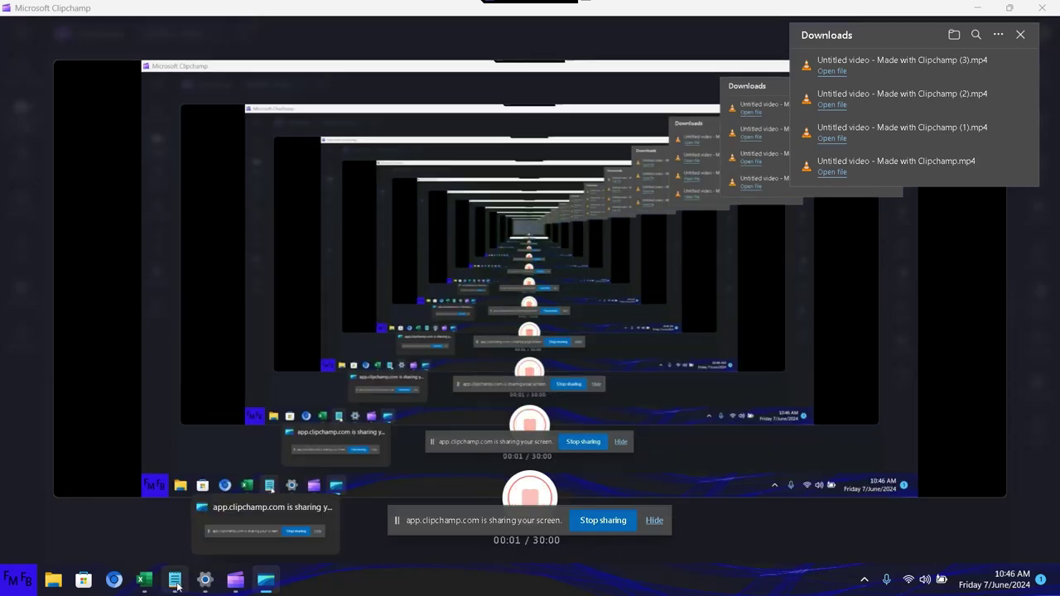
Step: Bring the blank untitled Notepad document to the front
left_click(176, 583)
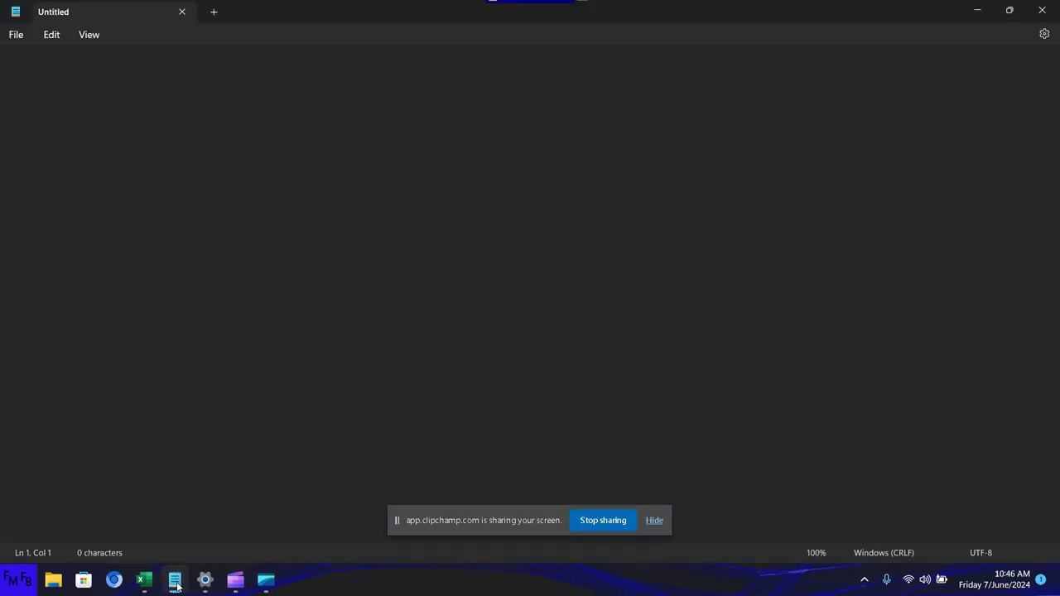
Step: Type the English intro about creating a Pivot table from 2 unrelated tables in Excel, then begin the Spanish version
type("In this")
type(" video, I")
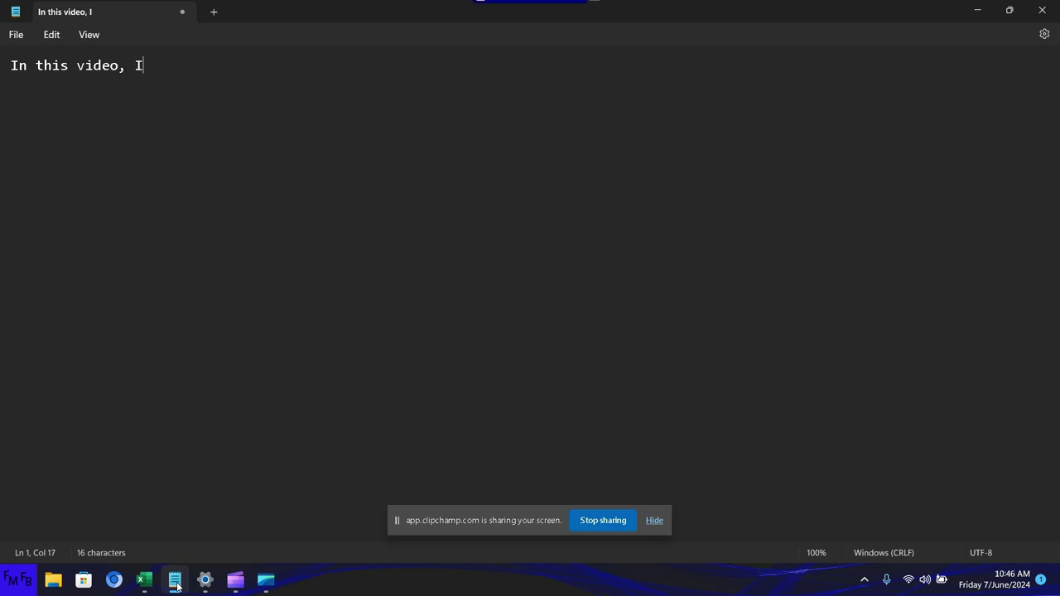
type(" will show ")
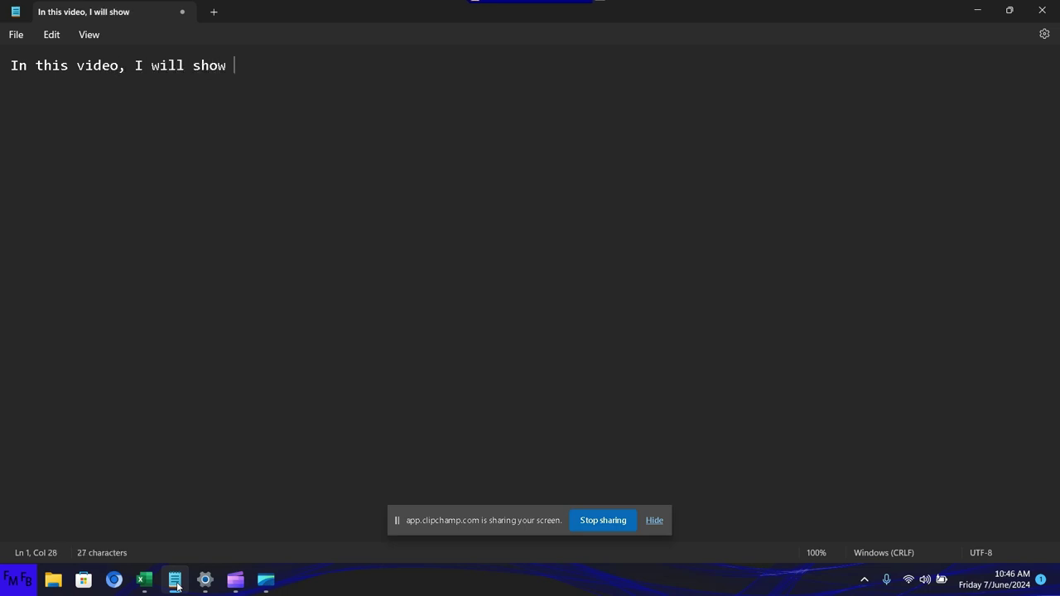
type("you h")
type("ow to ")
type("create a ")
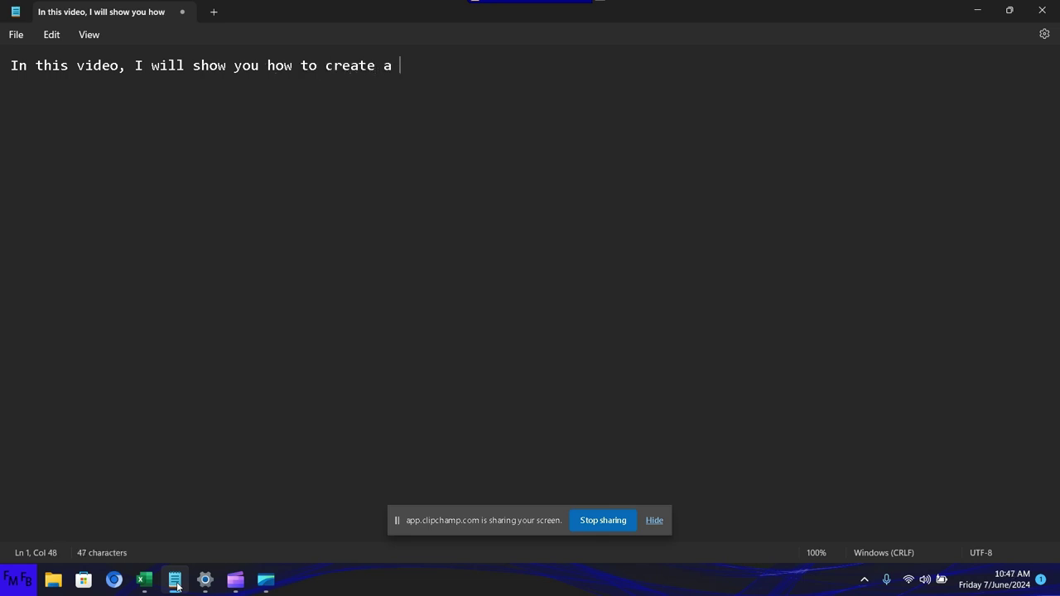
type("Pivot t")
type("able fr")
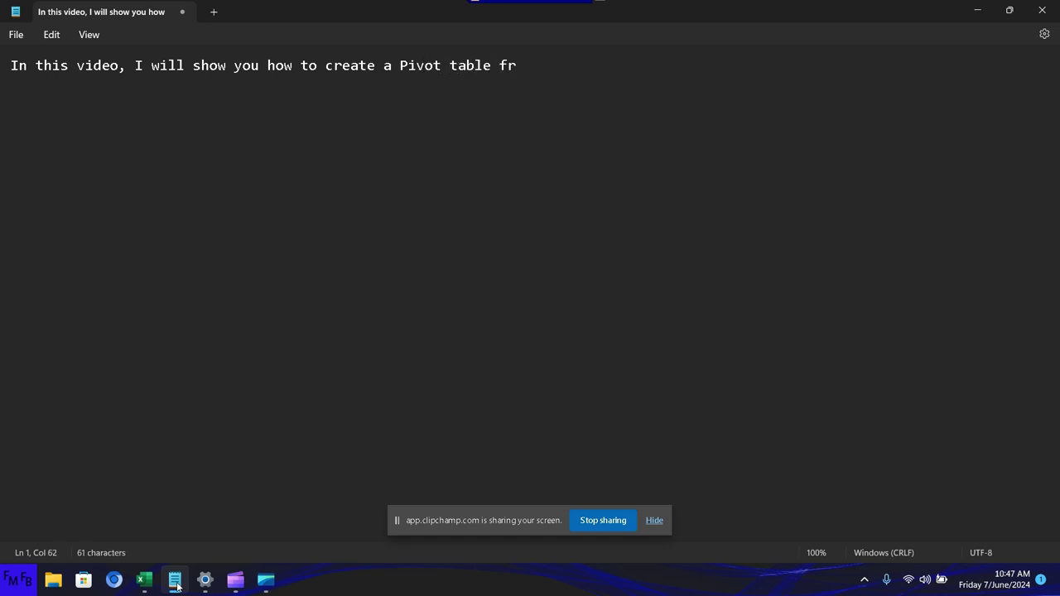
key("BackSpace")
key("BackSpace")
type("b")
type("y using ")
type("datafrom 2 ")
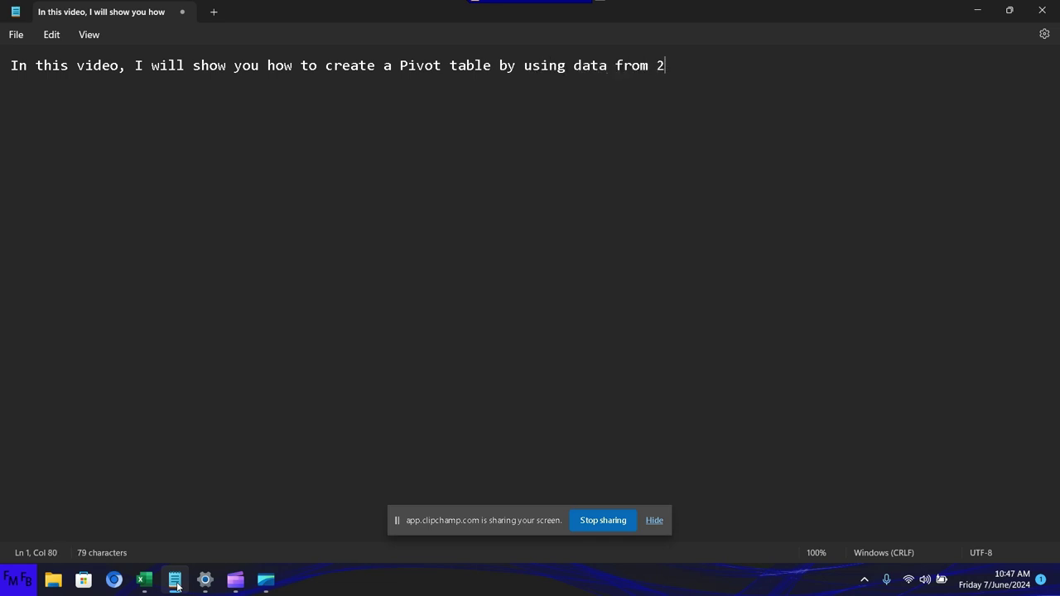
type("unrela")
type("tedtabl")
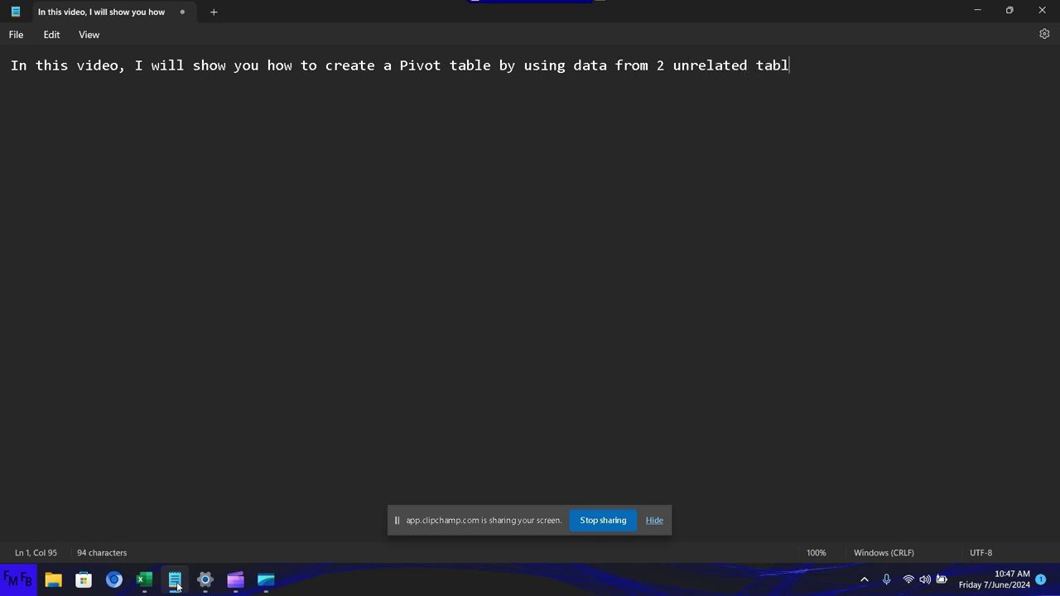
type("esin ")
type("Exce.")
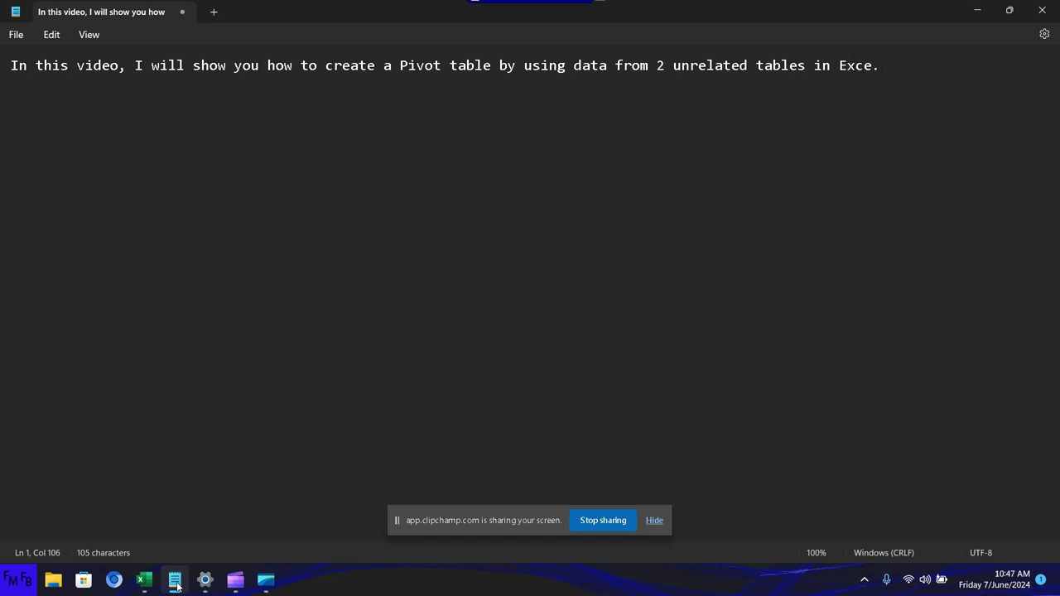
type("/")
type(" E")
type("n este video")
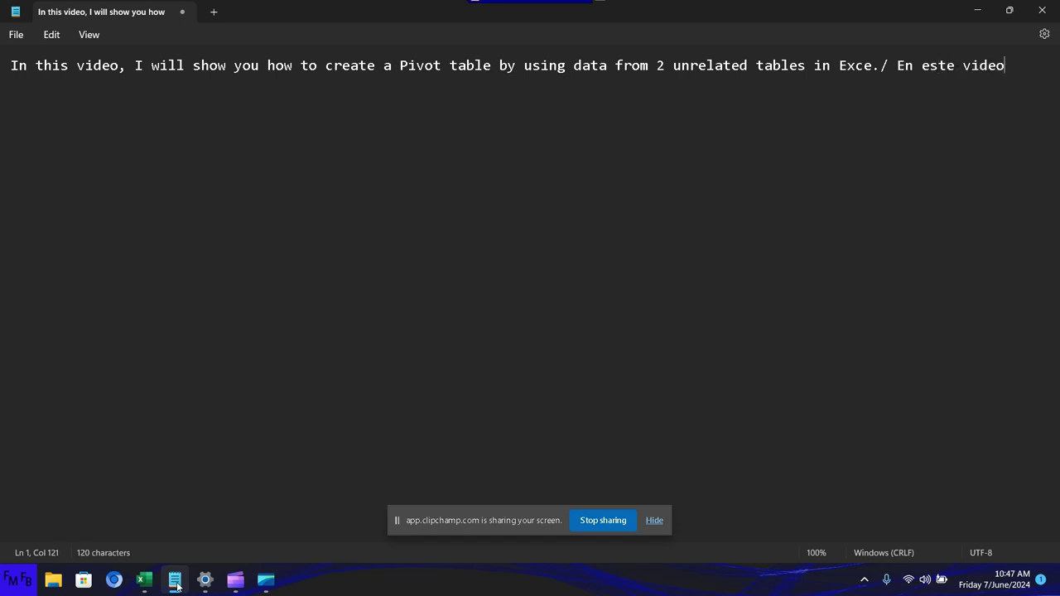
type(", yo les m")
type("ostrar")
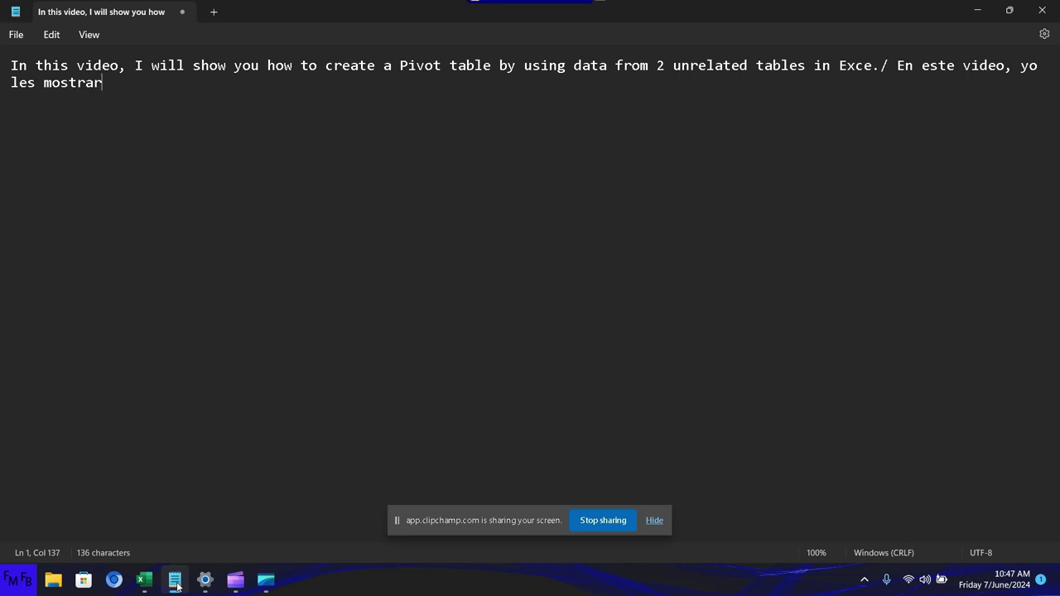
type("écomo ")
type("crear una")
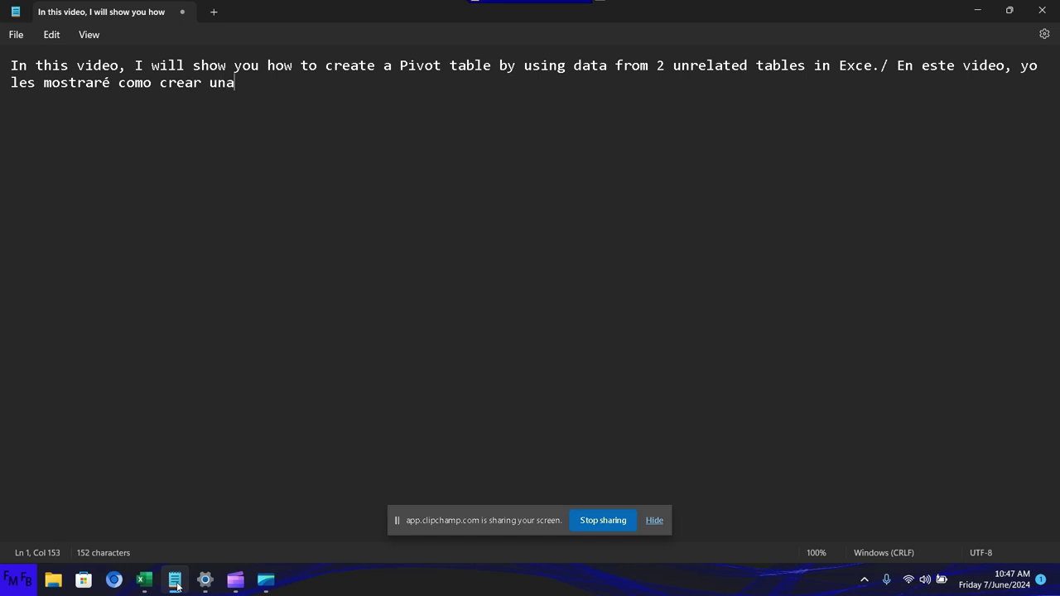
type(" tabla pi")
type("voteusa")
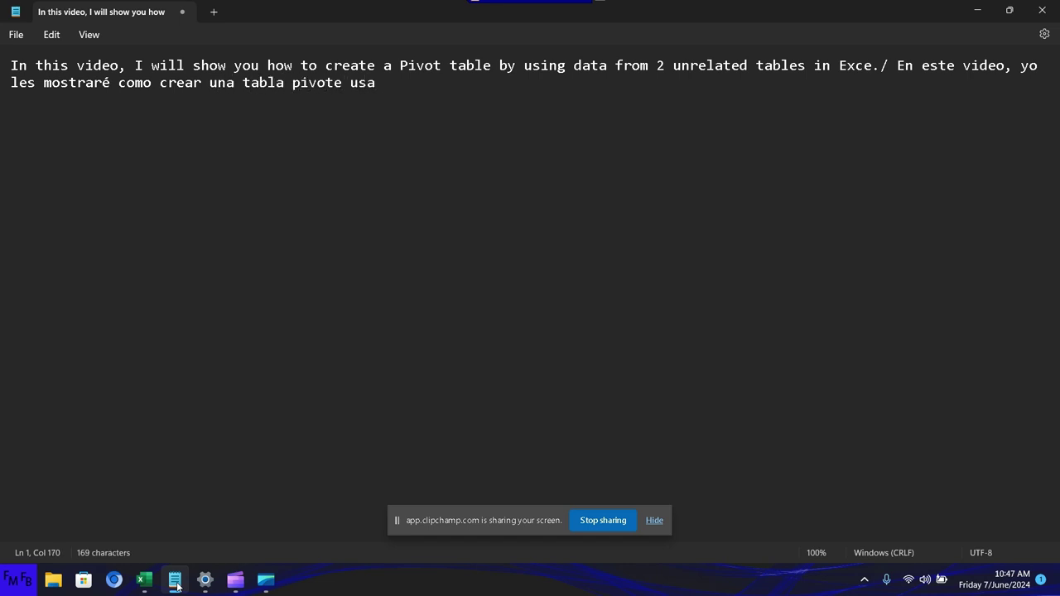
Step: Finish the Spanish sentence with ', usando información de 2 tablas separadas.'
key("BackSpace")
key("BackSpace")
key("BackSpace")
key("BackSpace")
type(", ")
type("usando inf")
type("ormaci")
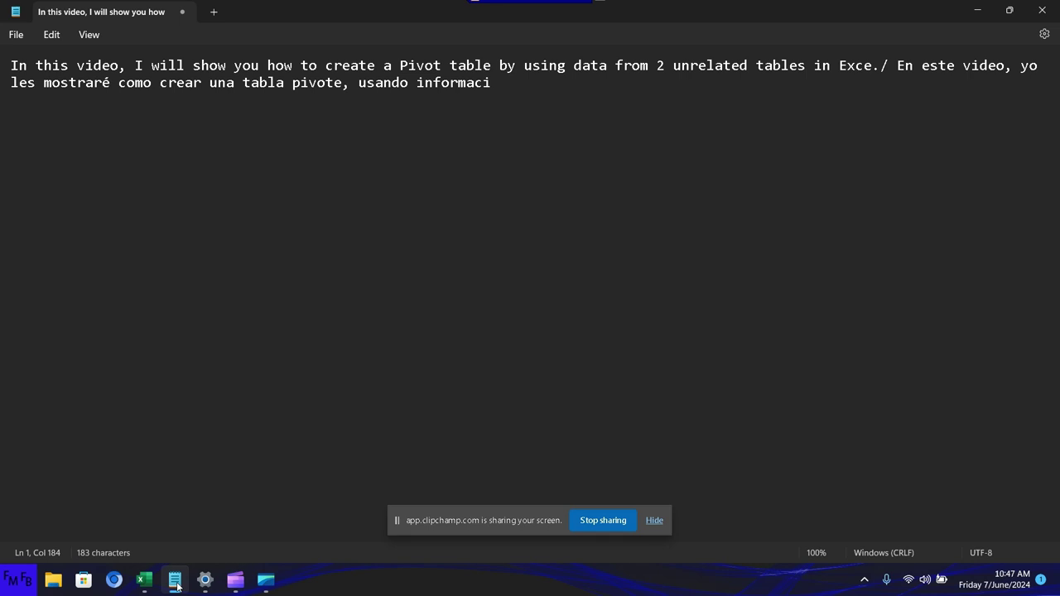
type("ó")
type("n ")
type("de 2 ")
type("tablas ")
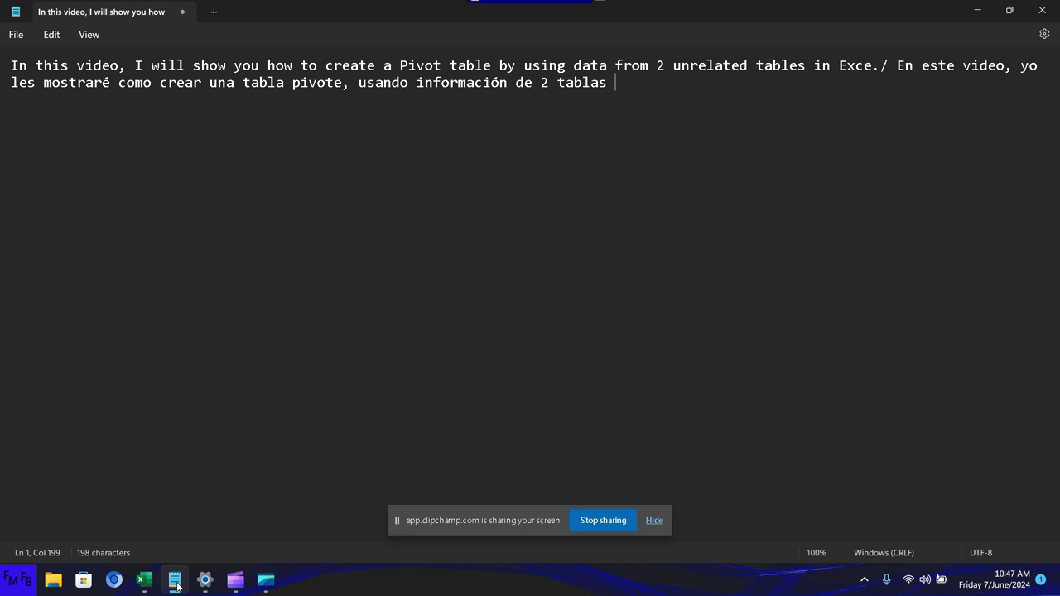
type("separ")
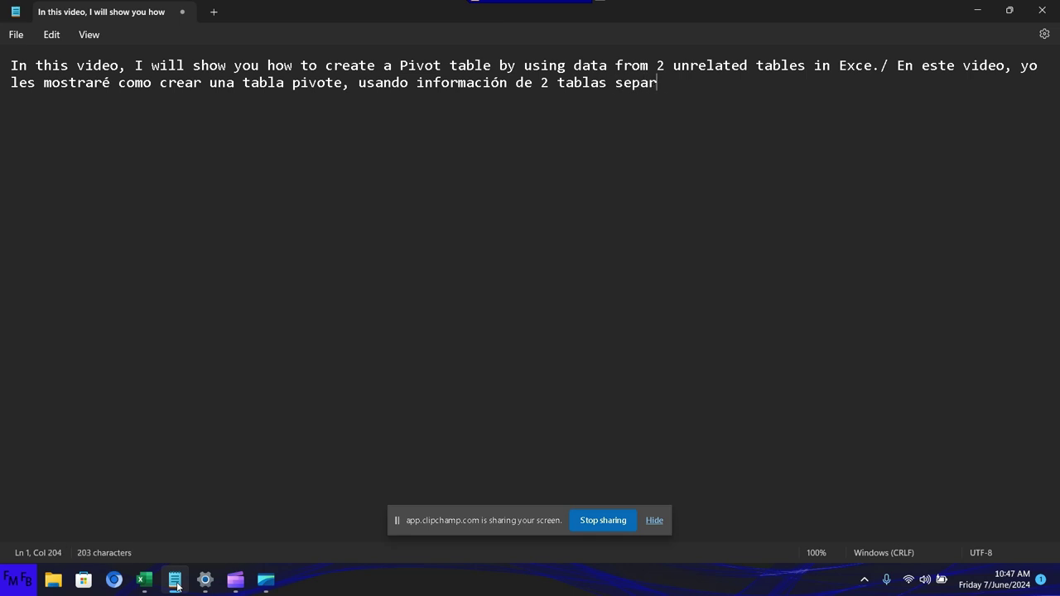
type("adas")
type(".")
Step: Switch to Excel's Book2 workbook and close the Queries & Connections pane
left_click(137, 587)
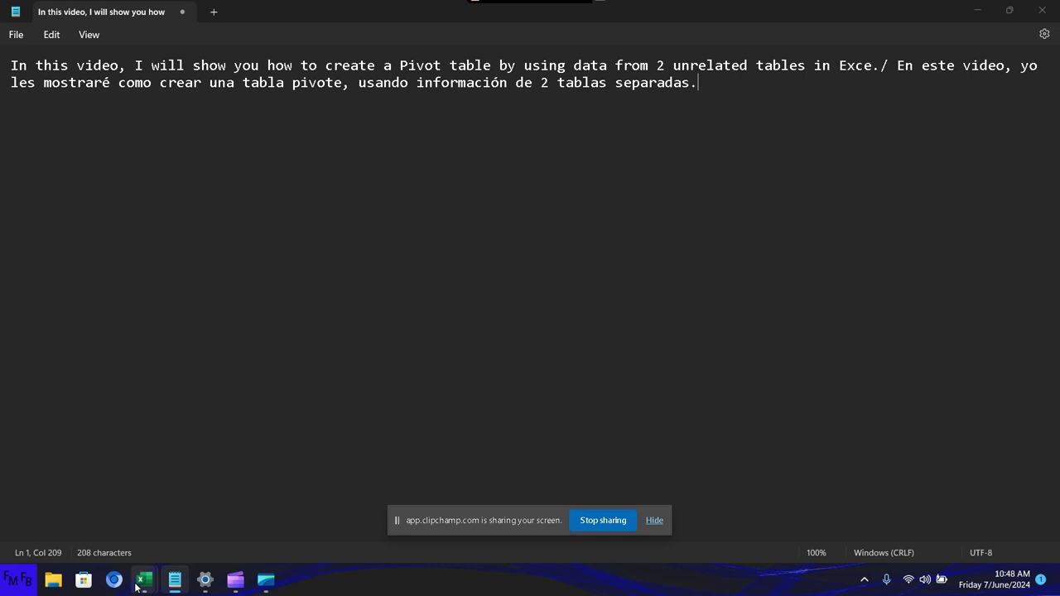
left_click(169, 522)
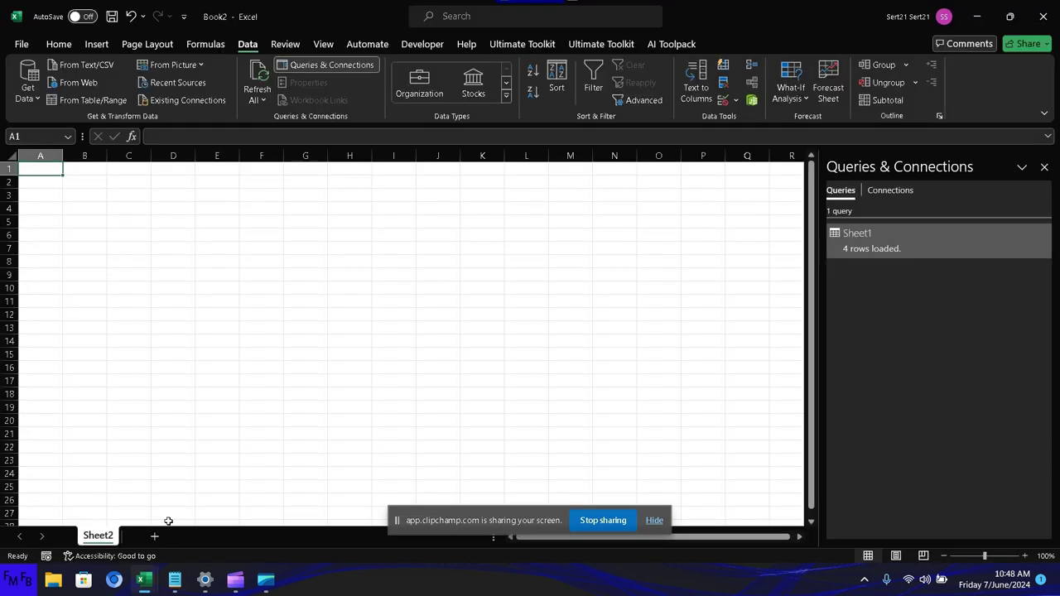
left_click(1045, 167)
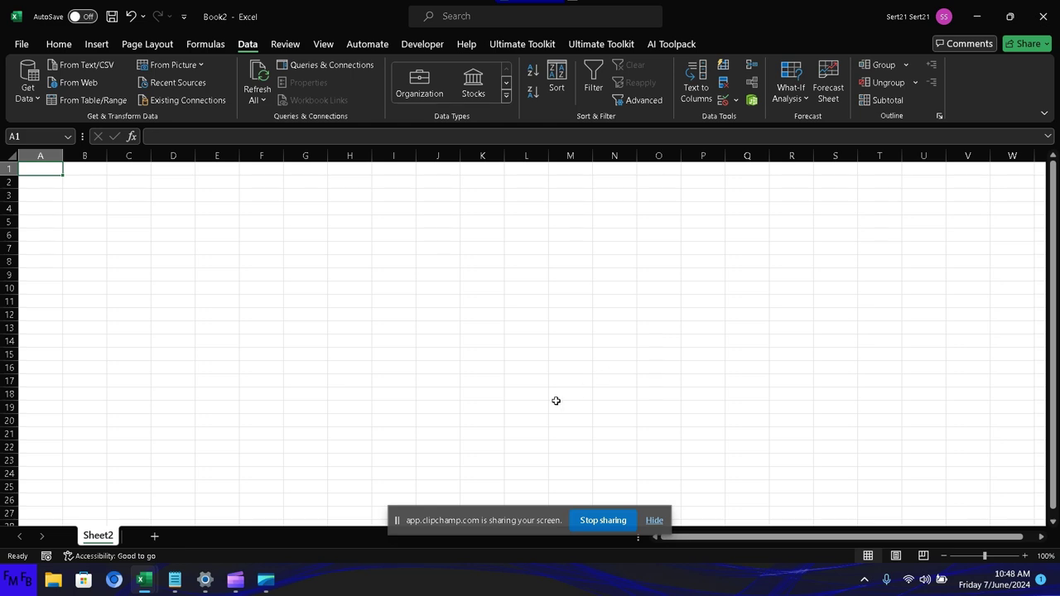
Step: In Prueba.xlsx, delete the entire Names and Data sample table
mouse_move(145, 580)
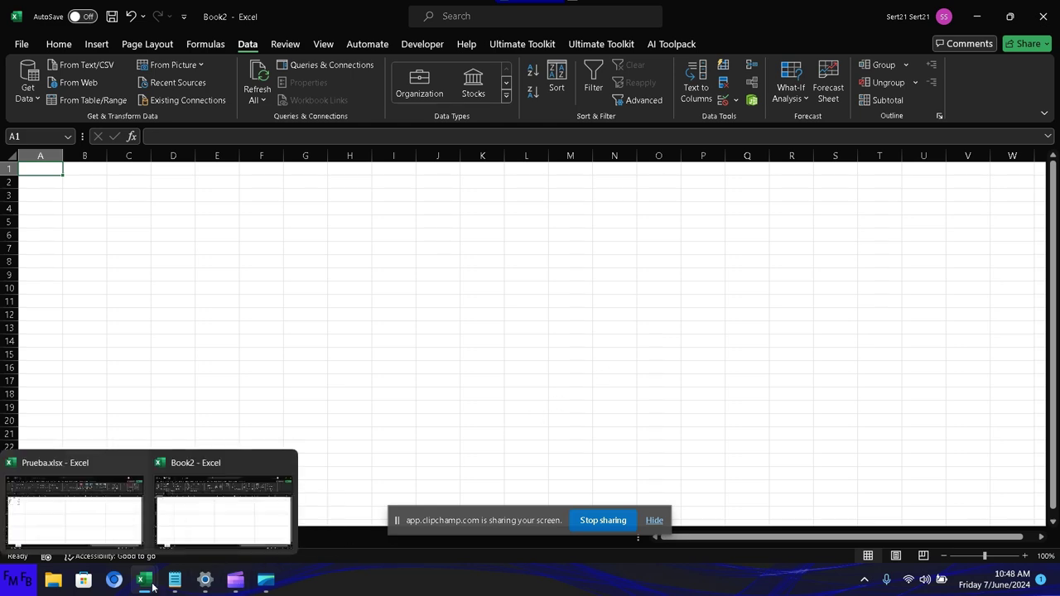
left_click(108, 536)
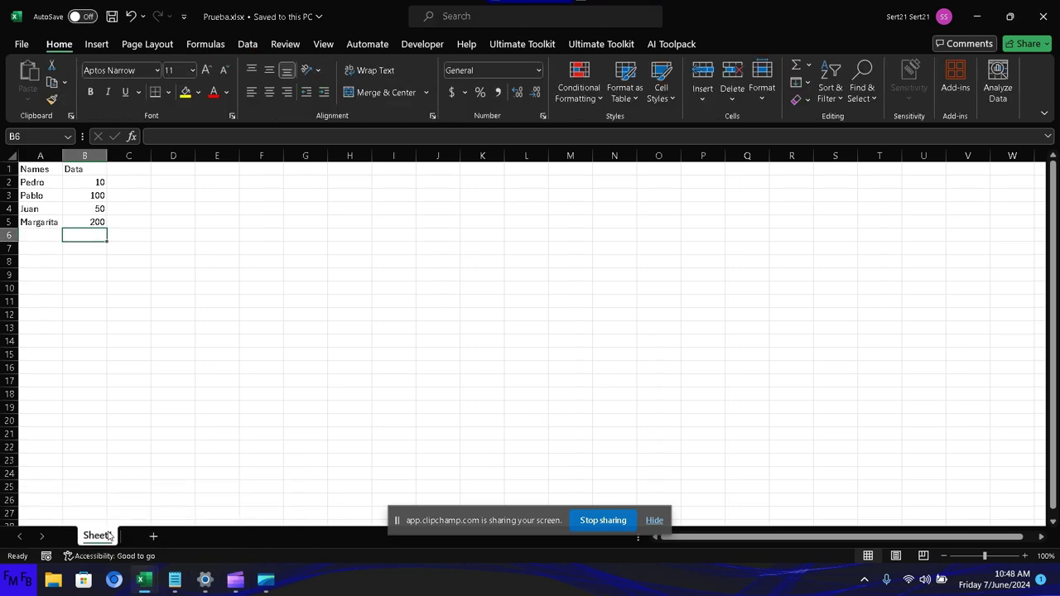
key("ctrl+a")
key("Delete")
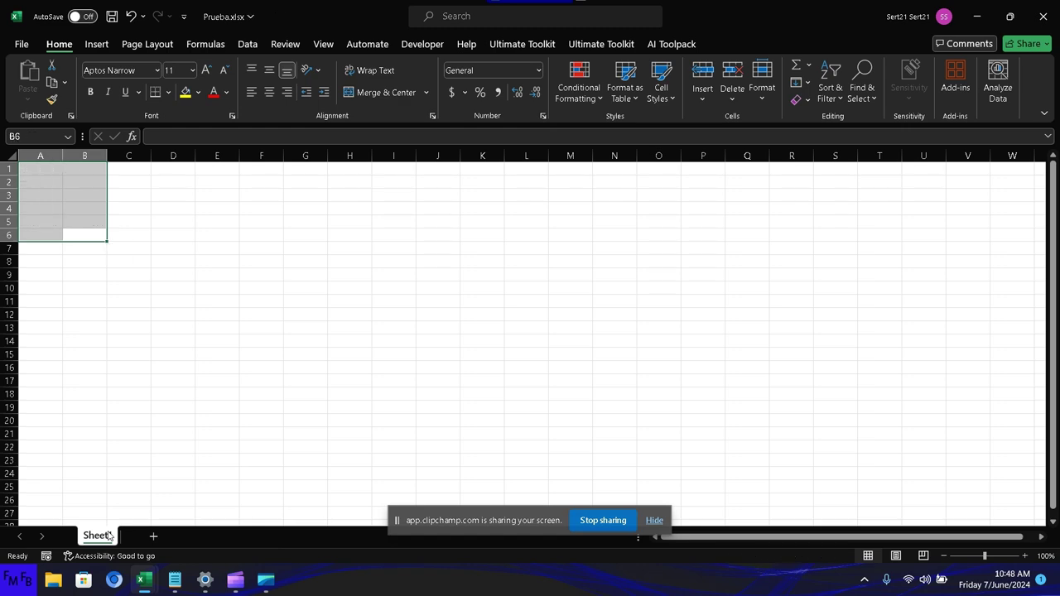
key("Left")
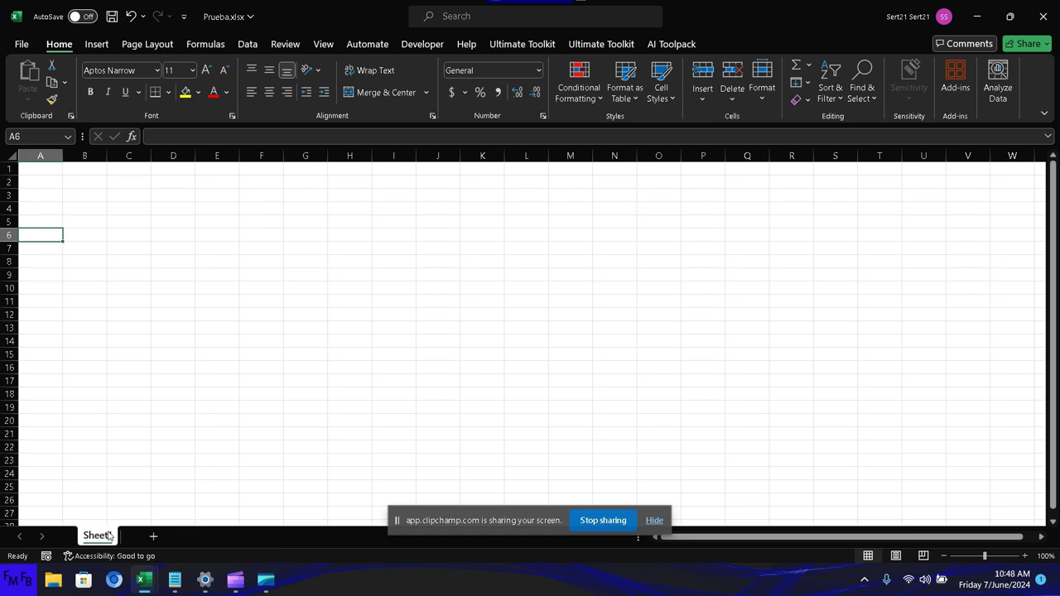
Step: Enter the headers ID in A1 and Region in B1
key("Up")
key("Up")
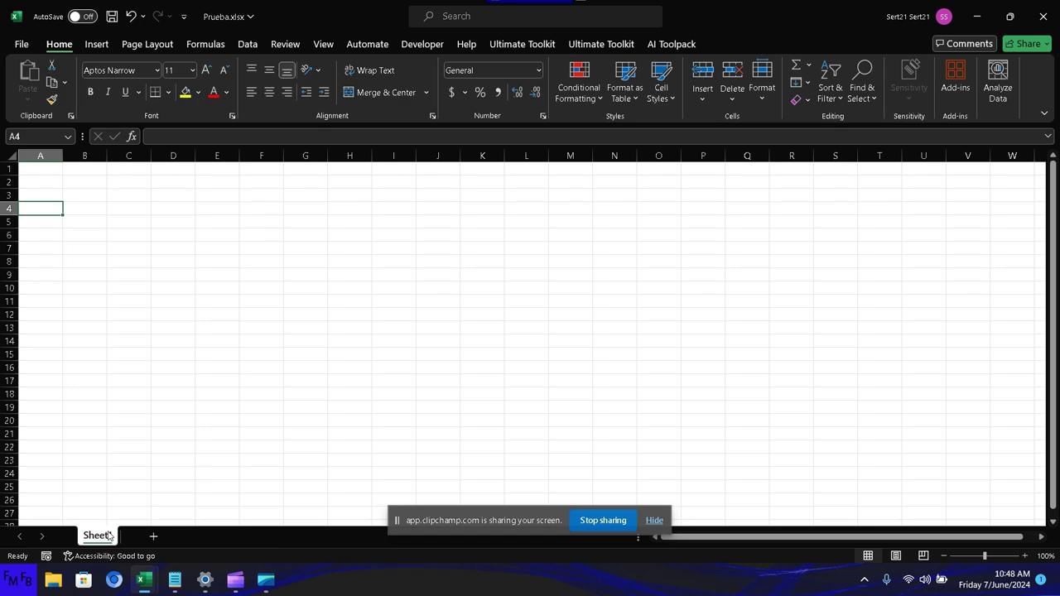
key("Up")
key("Up")
key("Up")
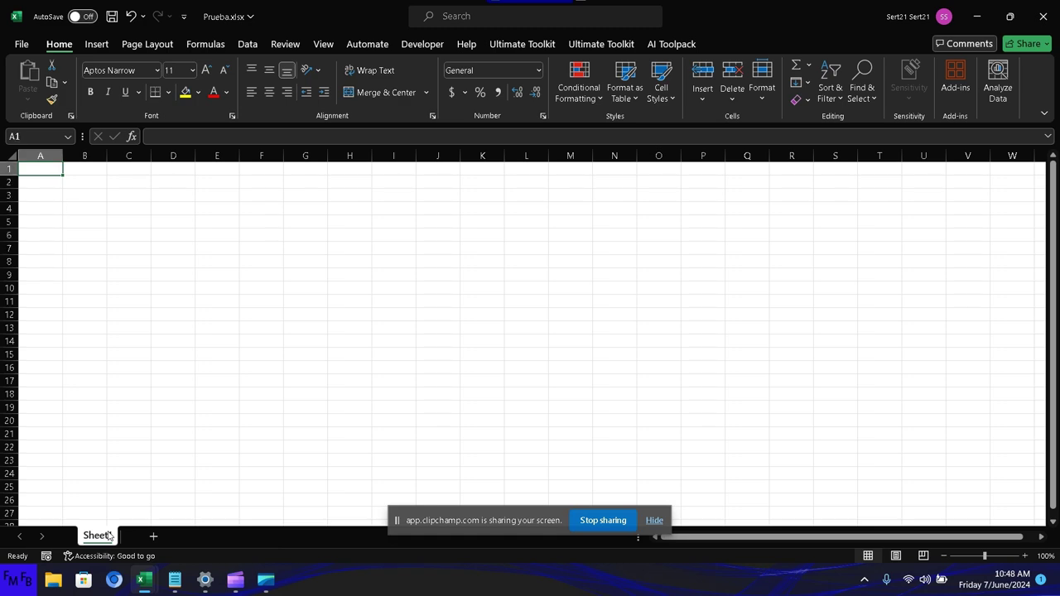
type("ID")
key("Tab")
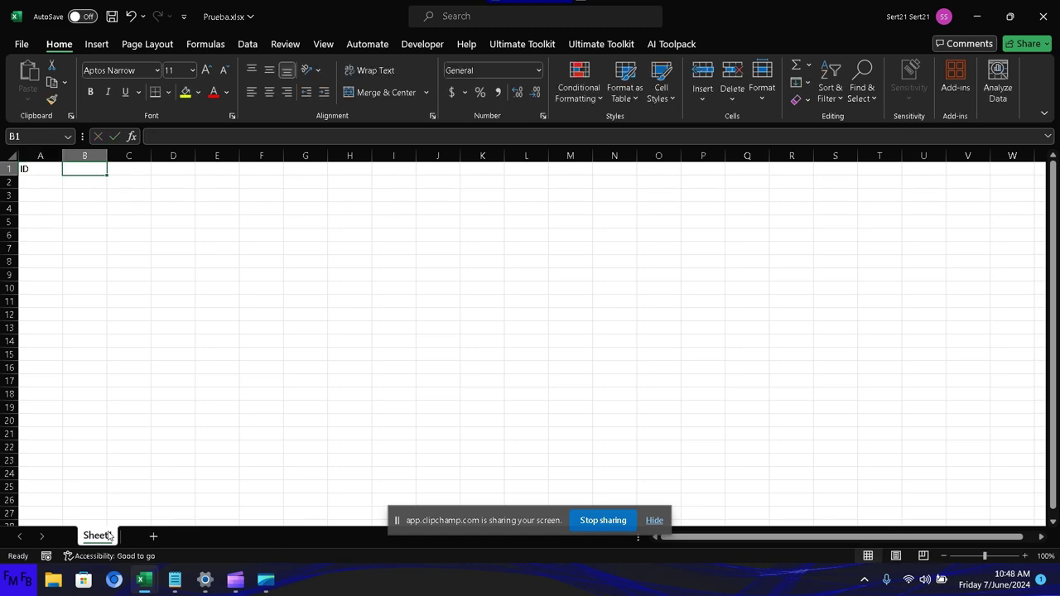
type("Regi")
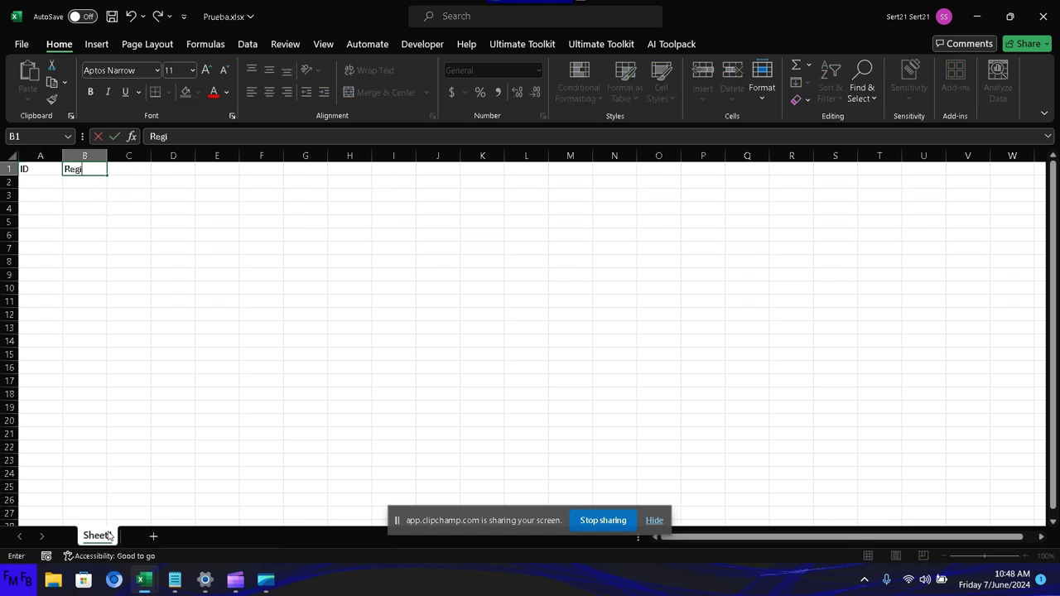
type("on")
key("Return")
key("Left")
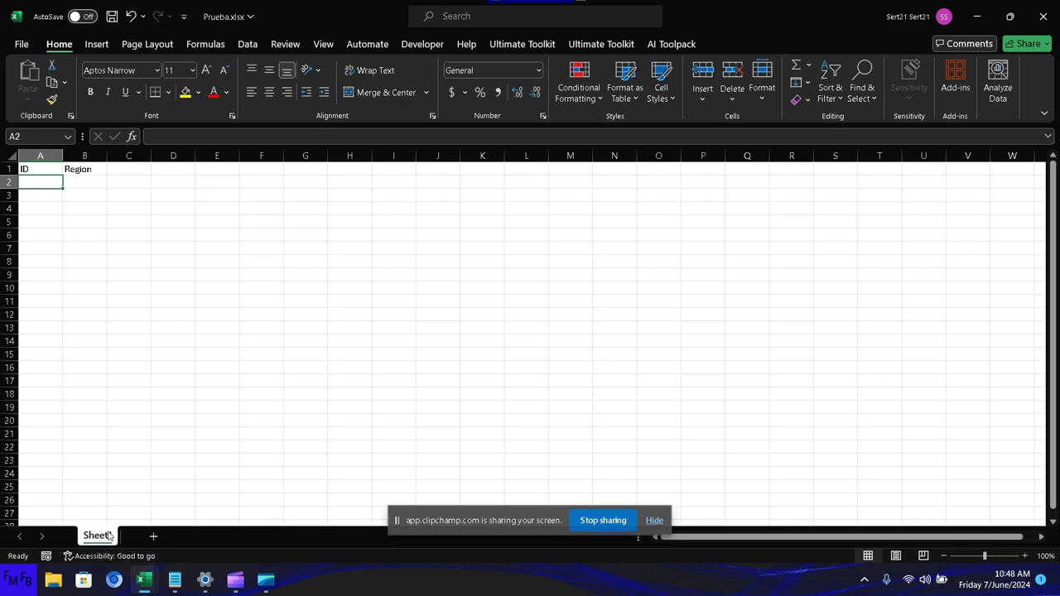
Step: Fill A2:A6 with =RANDBETWEEN(1000,2000) entered into all five cells at once
key("shift+Down")
key("shift+Down")
key("shift+Down")
key("shift+Down")
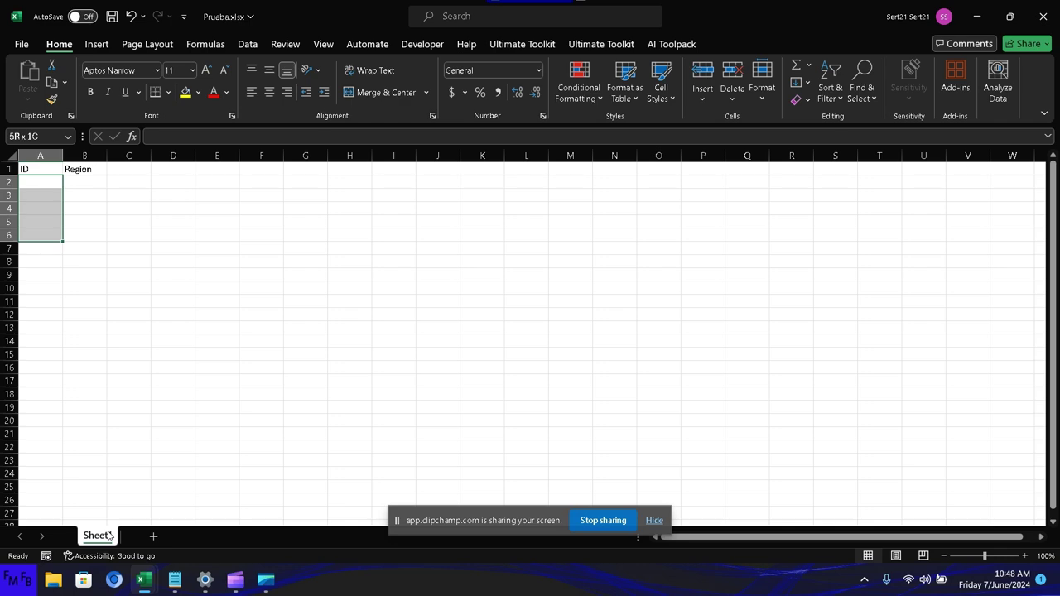
type("=")
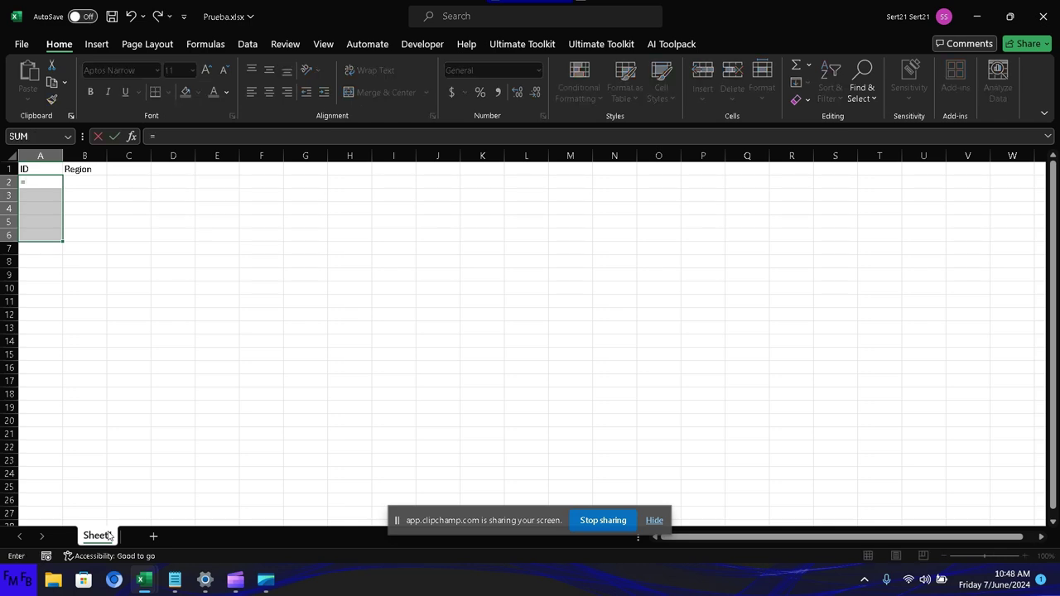
type("randb")
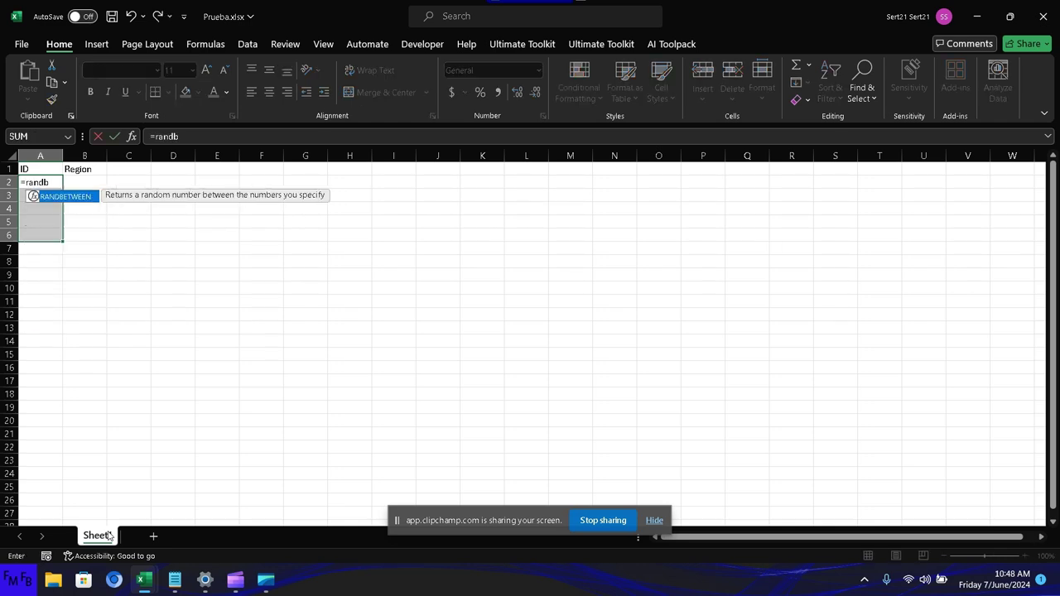
type("etween(")
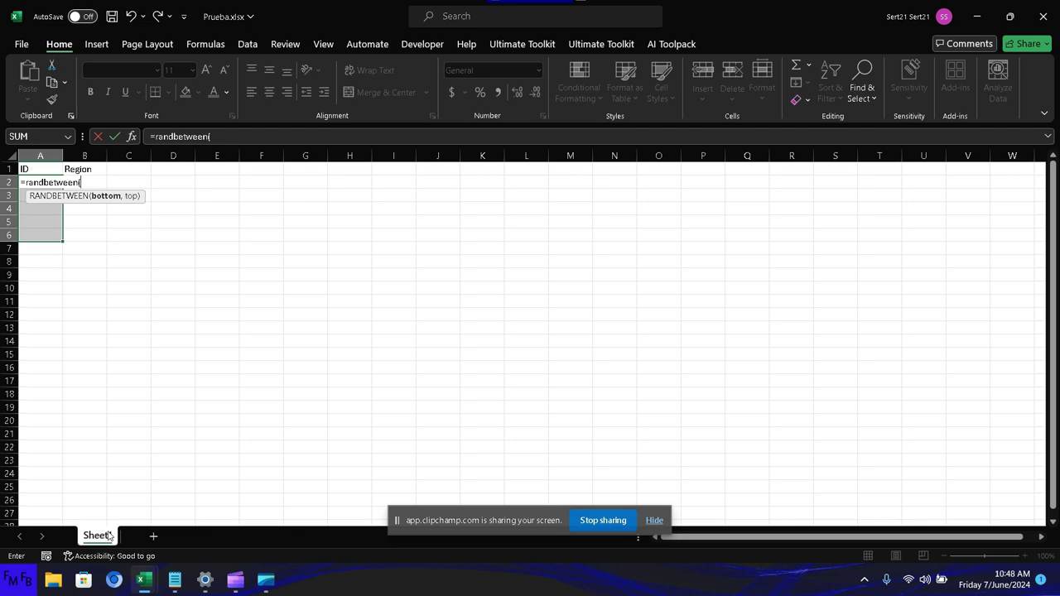
type("10")
type("00,2")
type("000")
key("BackSpace")
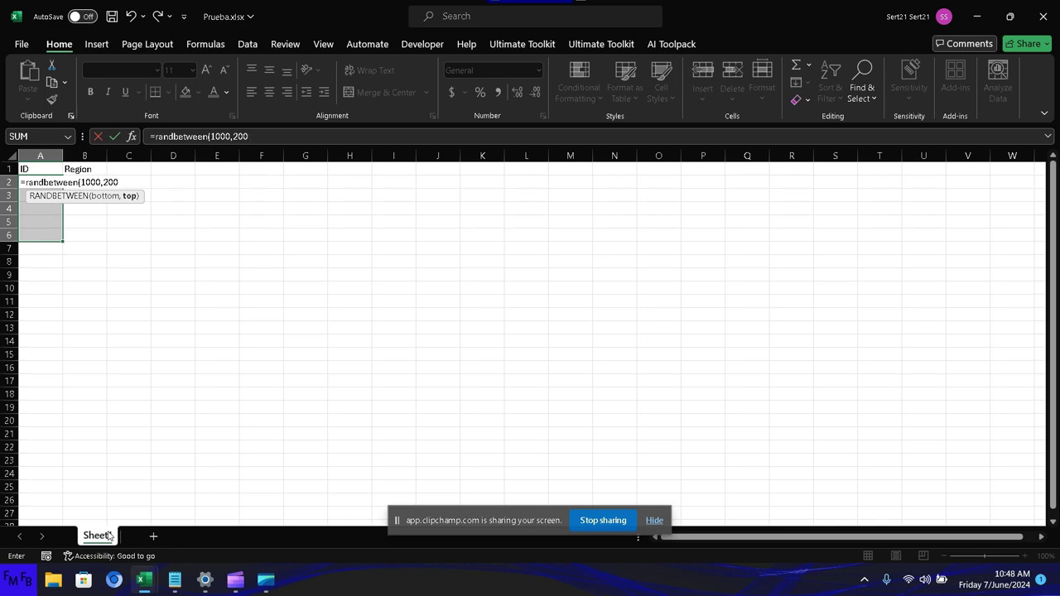
type("0")
key("Return")
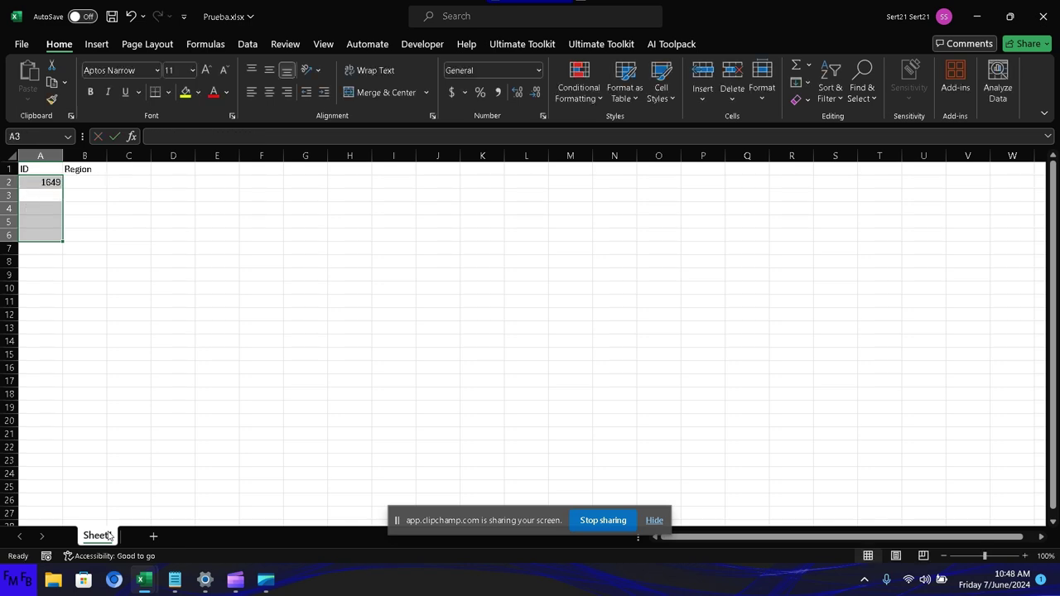
key("ctrl+z")
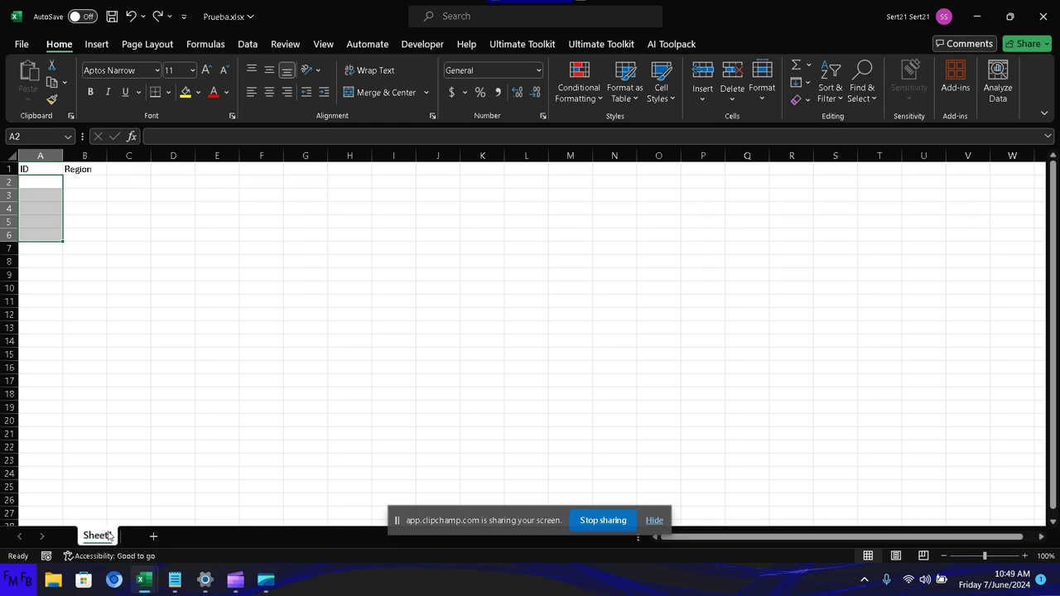
type("=rand")
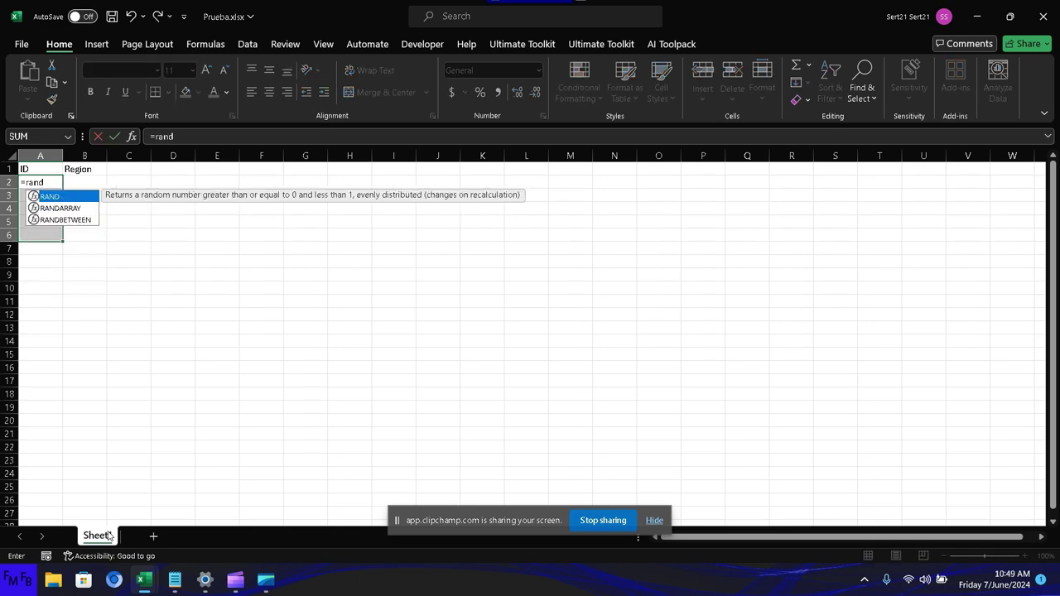
type("between")
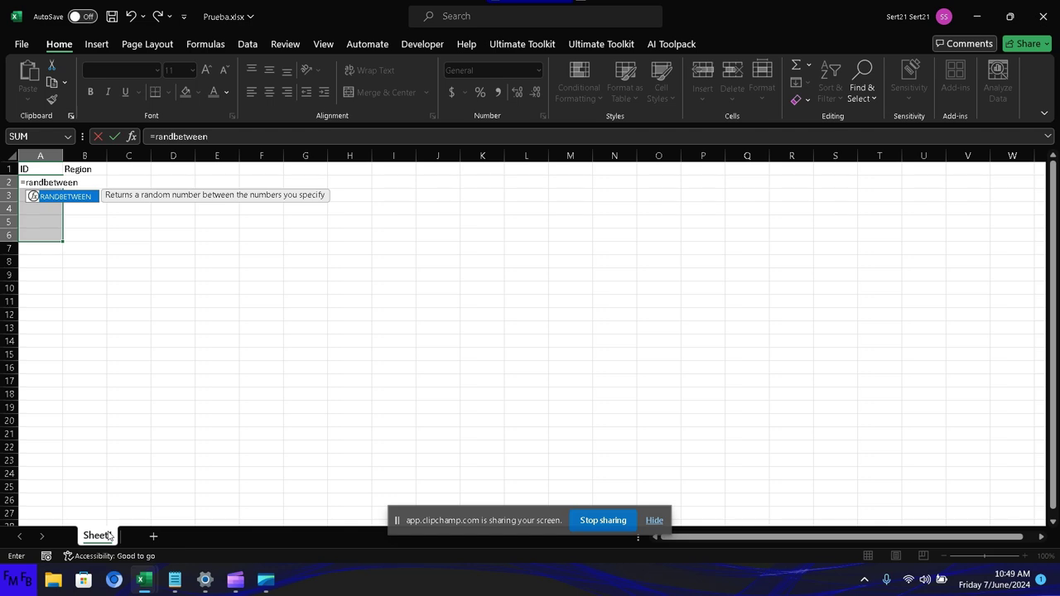
type("(1000")
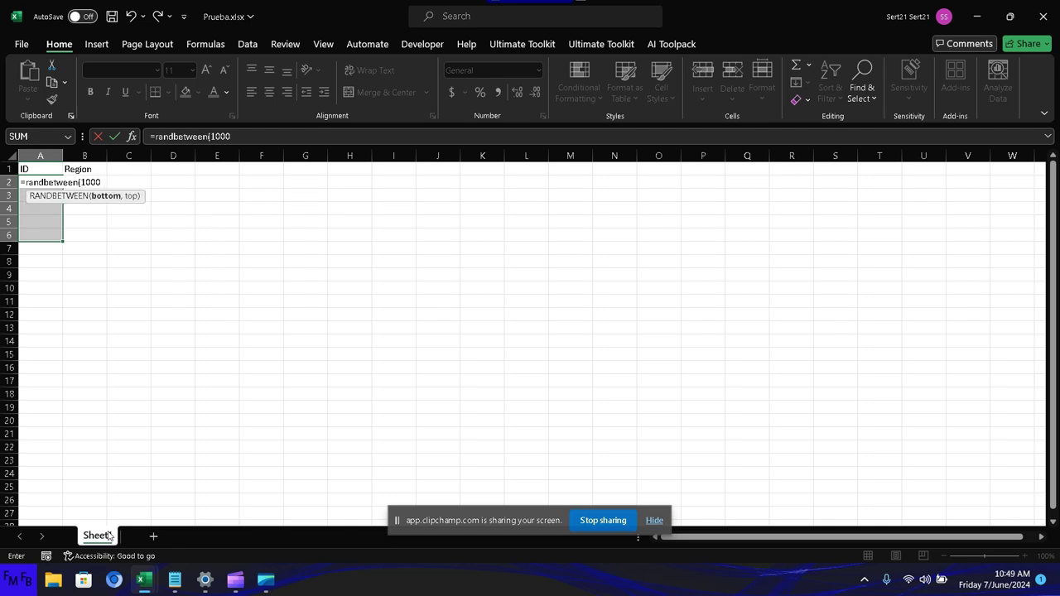
type(",2000")
key("ctrl+Return")
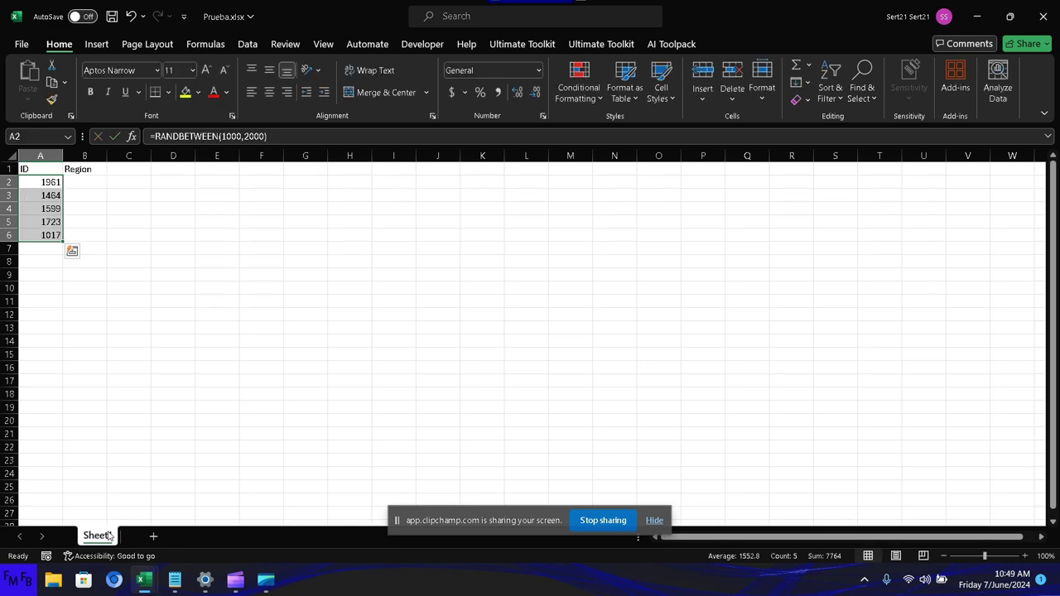
key("Right")
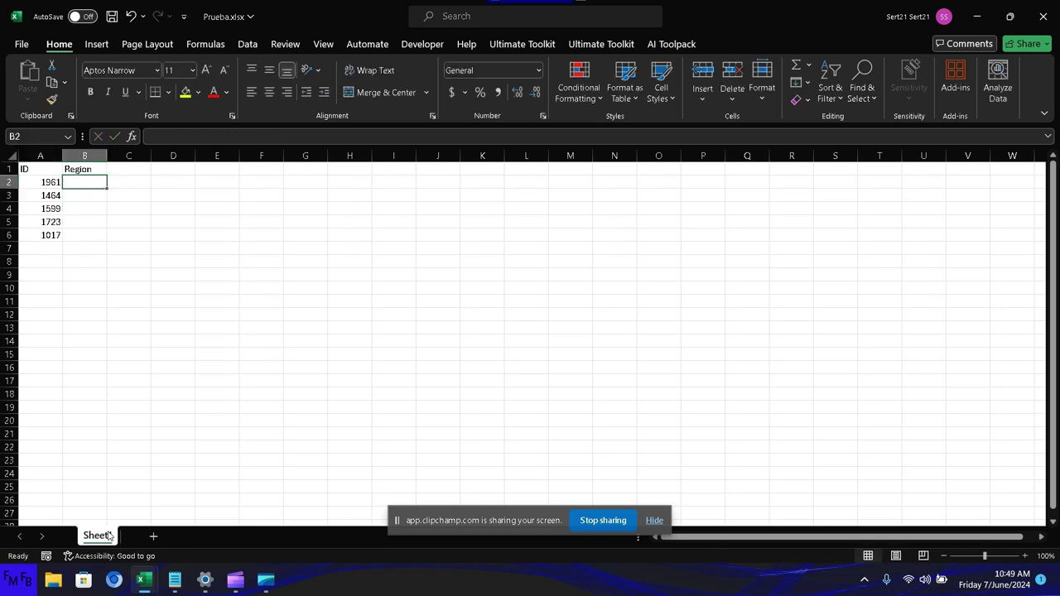
Step: Enter LACRO, EMECA, SARO, WARO and USA into B2:B6
type("Lacr")
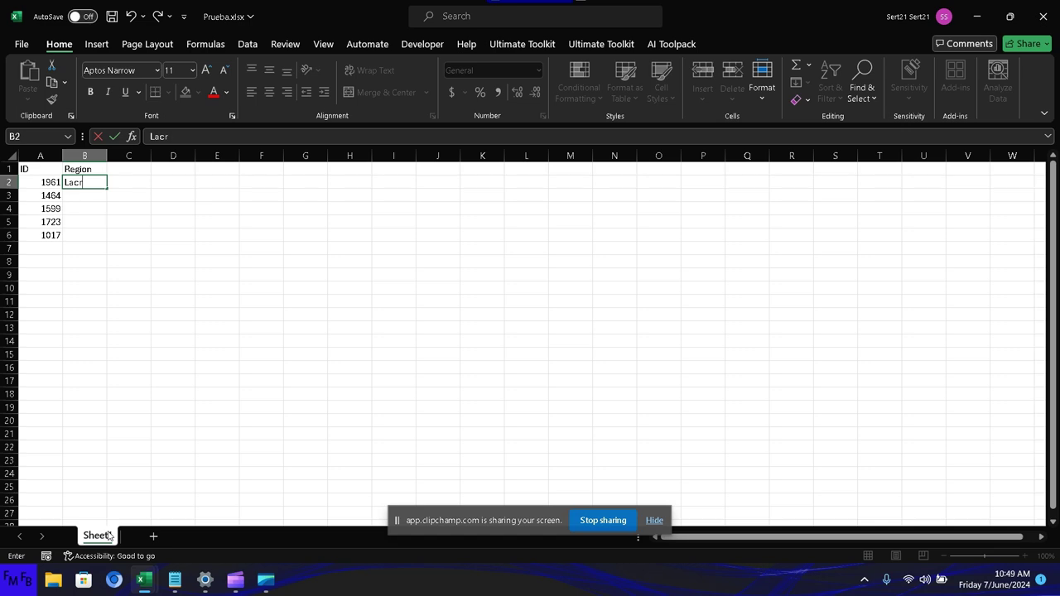
type("o")
key("Escape")
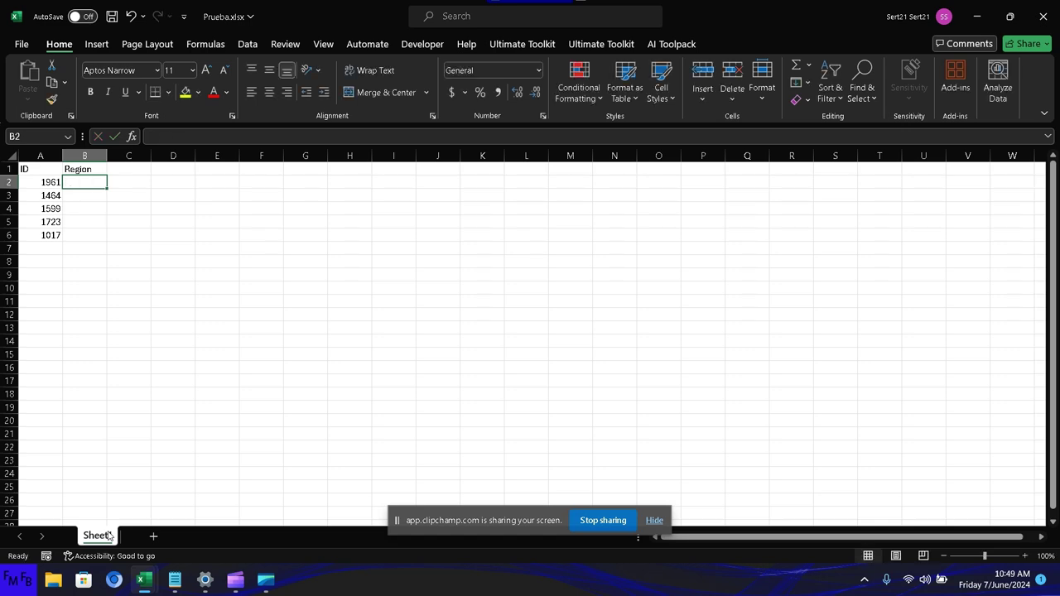
type("LACR")
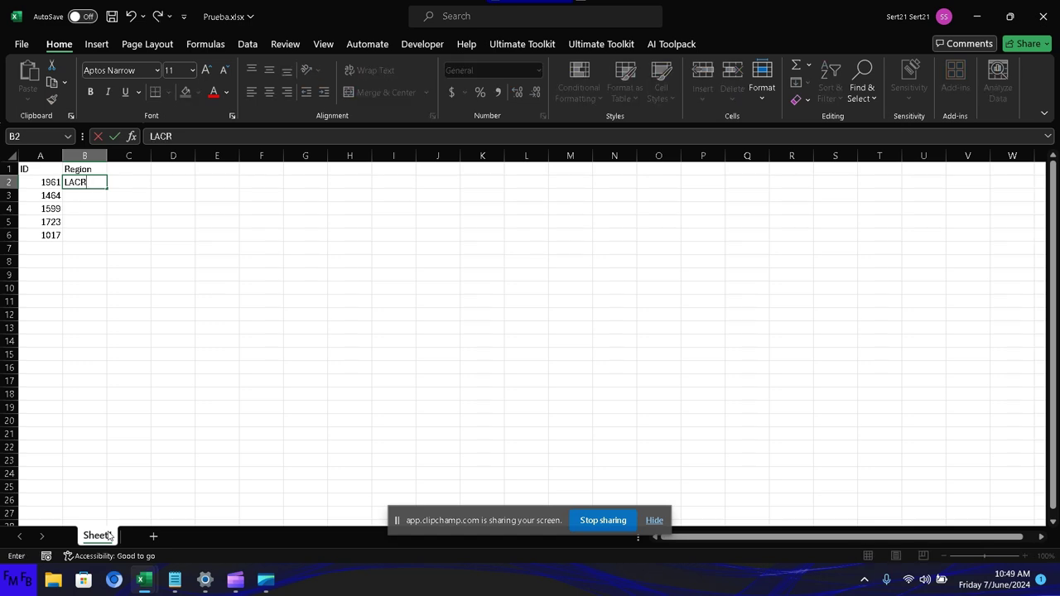
type("O")
key("Return")
type("EME")
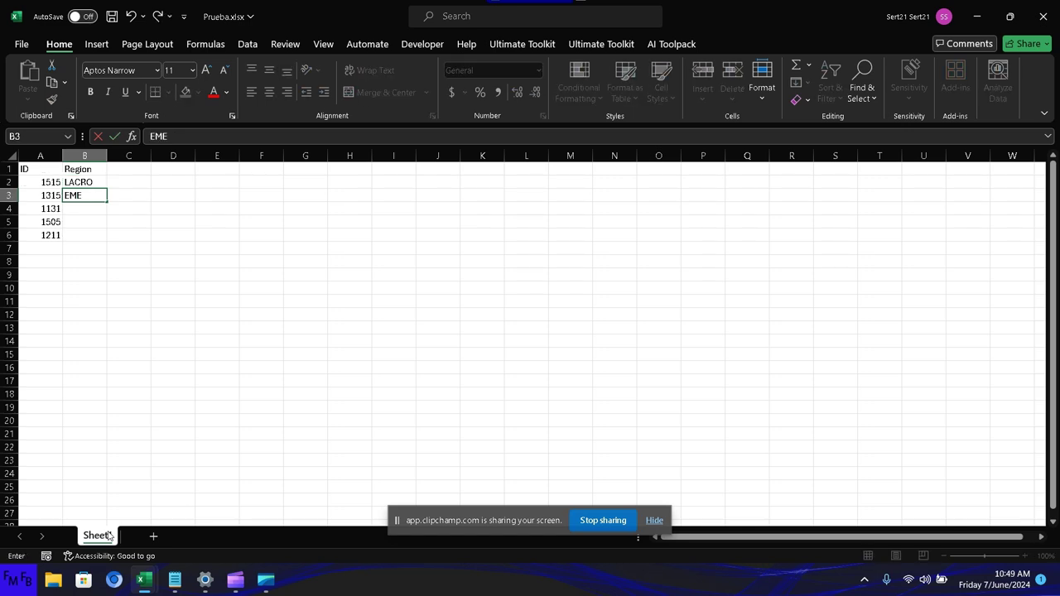
type("CA")
key("Return")
type("SA")
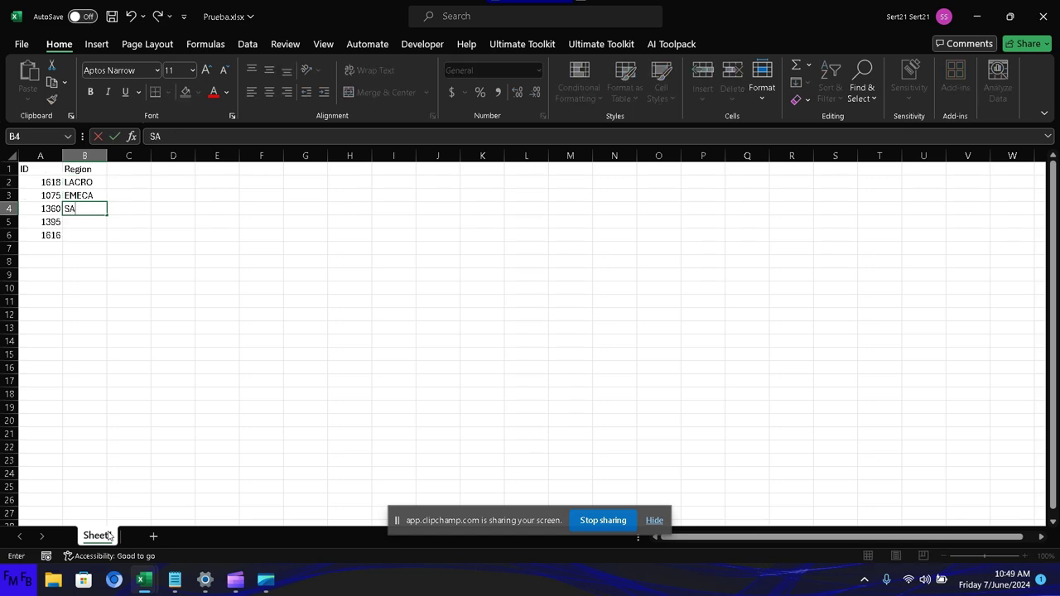
type("RO")
key("Return")
type("W")
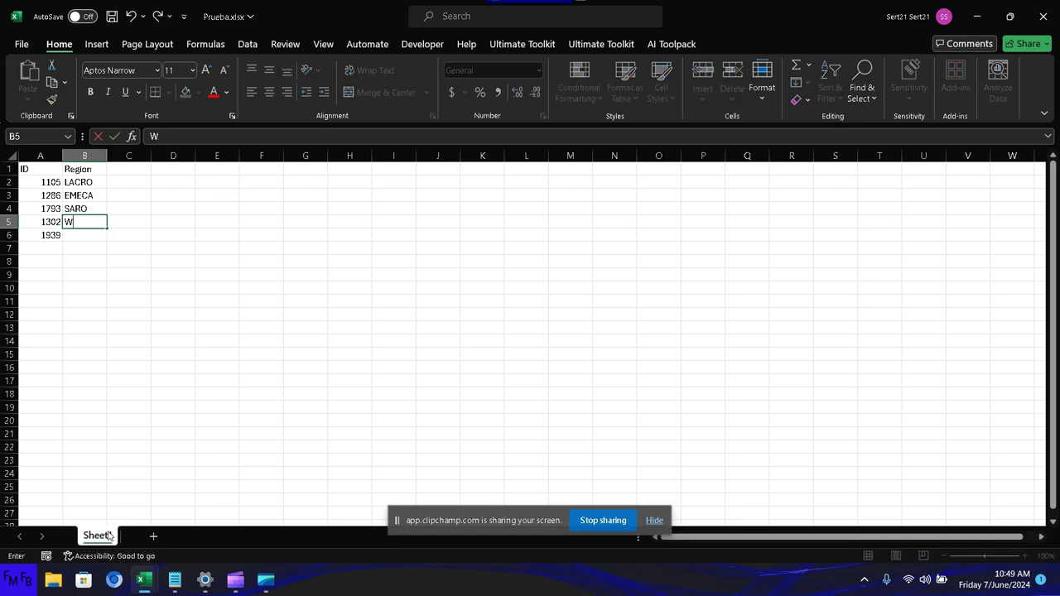
type("ARO")
key("Return")
type("USA")
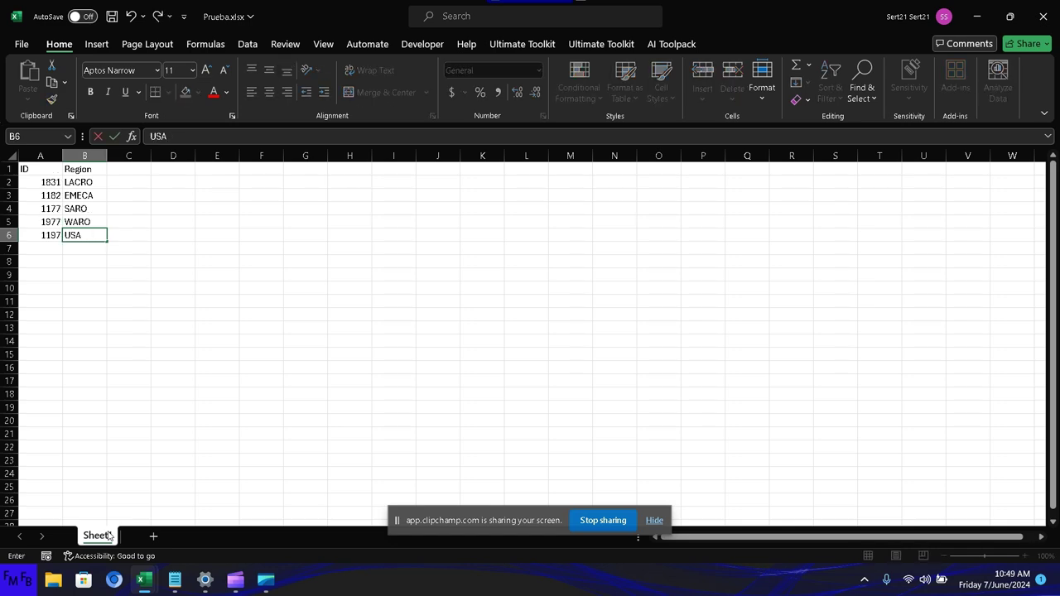
Step: Confirm USA, then copy the ID column A1:A6 into a new Sheet2
key("Return")
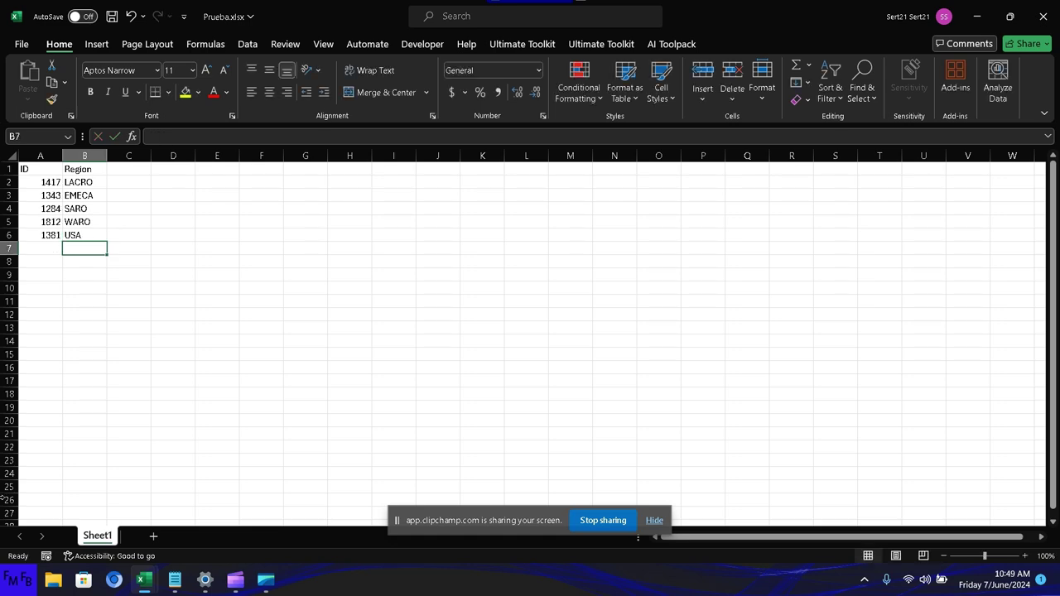
left_click(36, 164)
left_click_drag(36, 163, 36, 235)
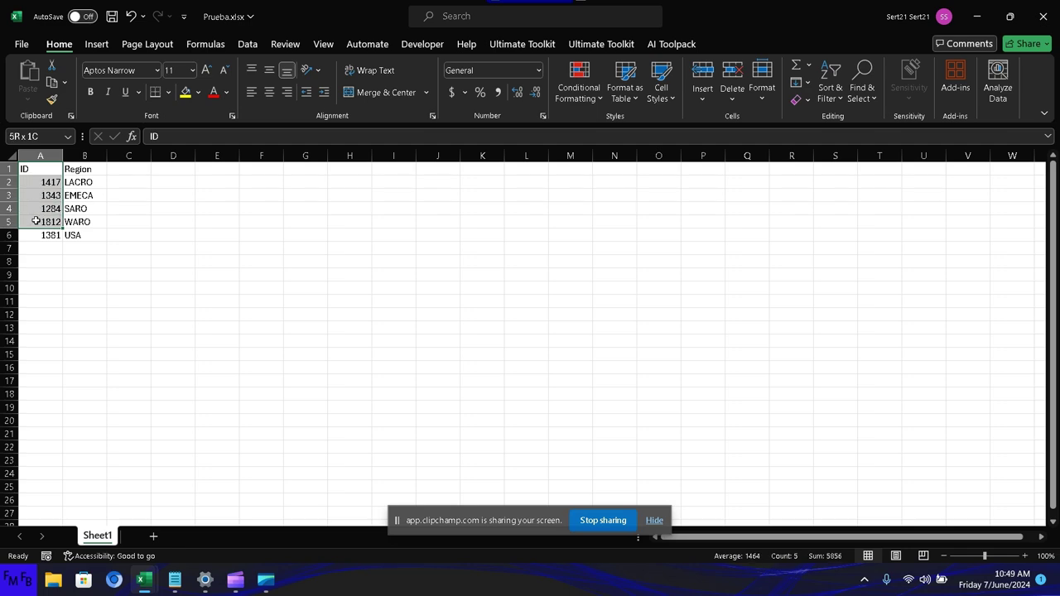
key("ctrl+c")
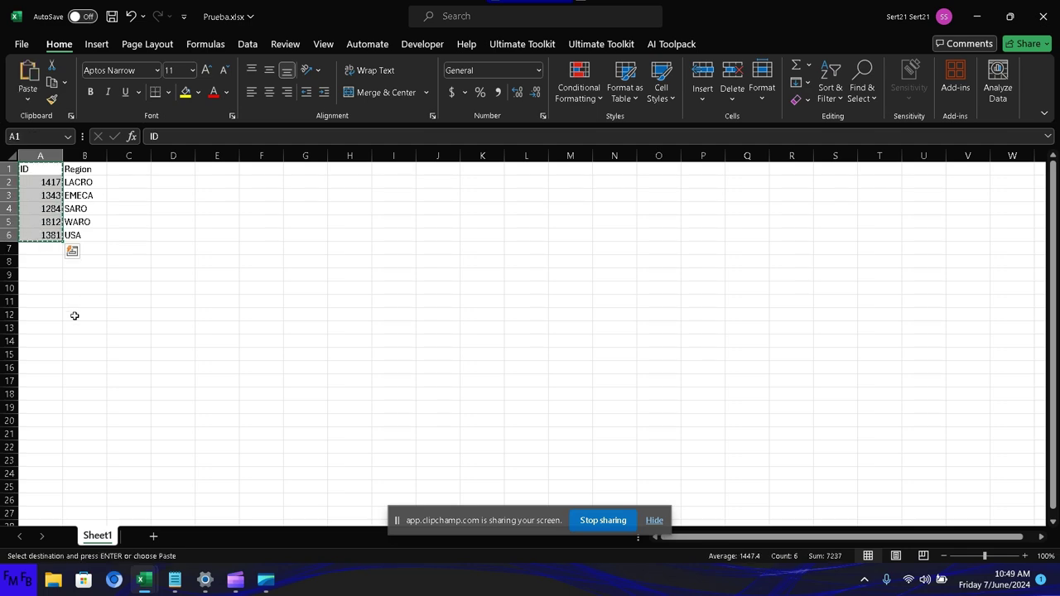
left_click(153, 536)
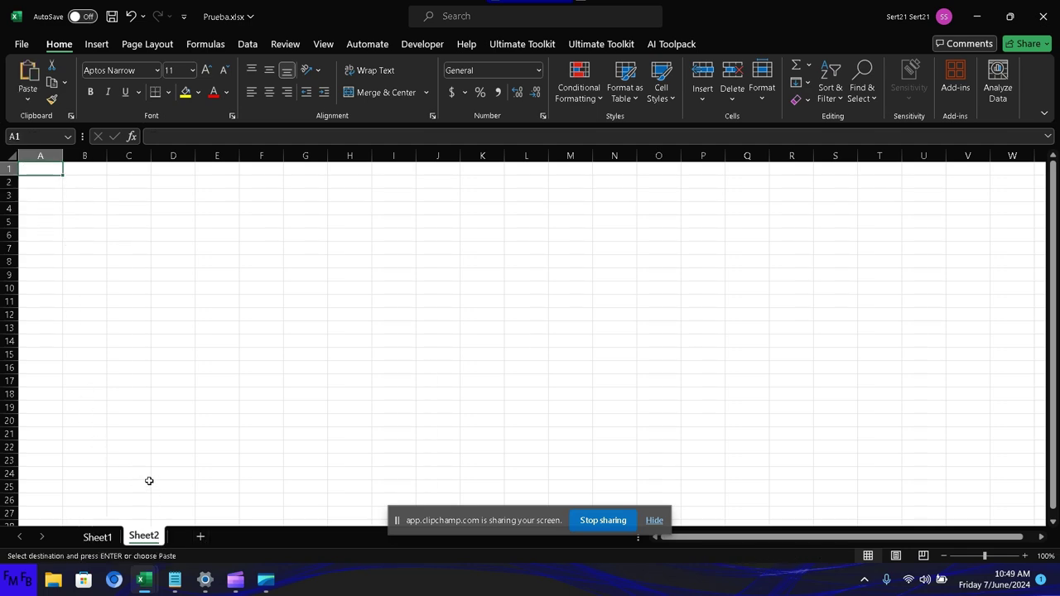
key("ctrl+v")
Step: Add the header 'Data' in B1 of Sheet2
key("Right")
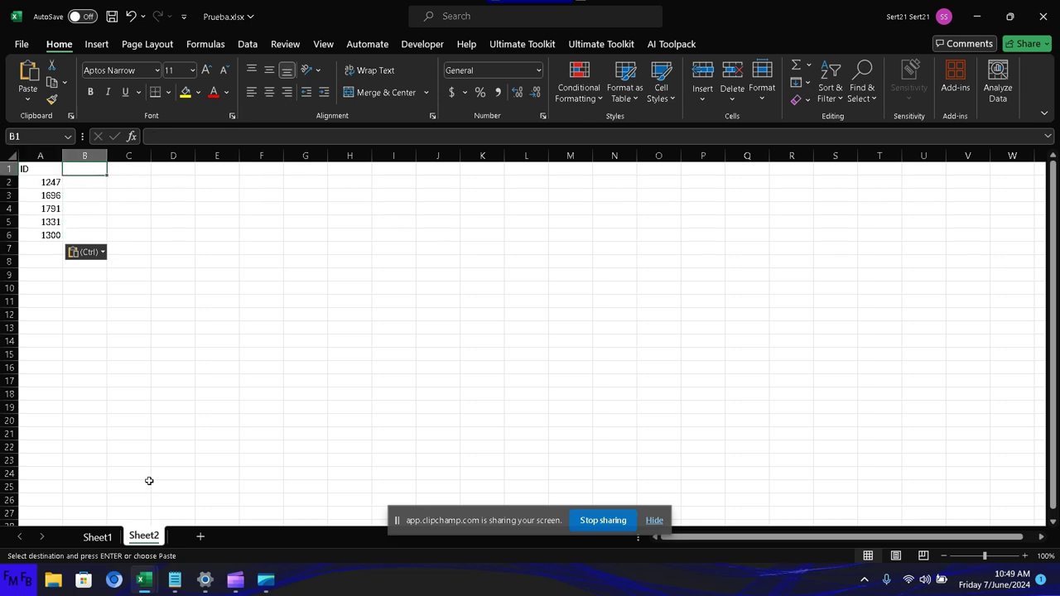
type("dATA")
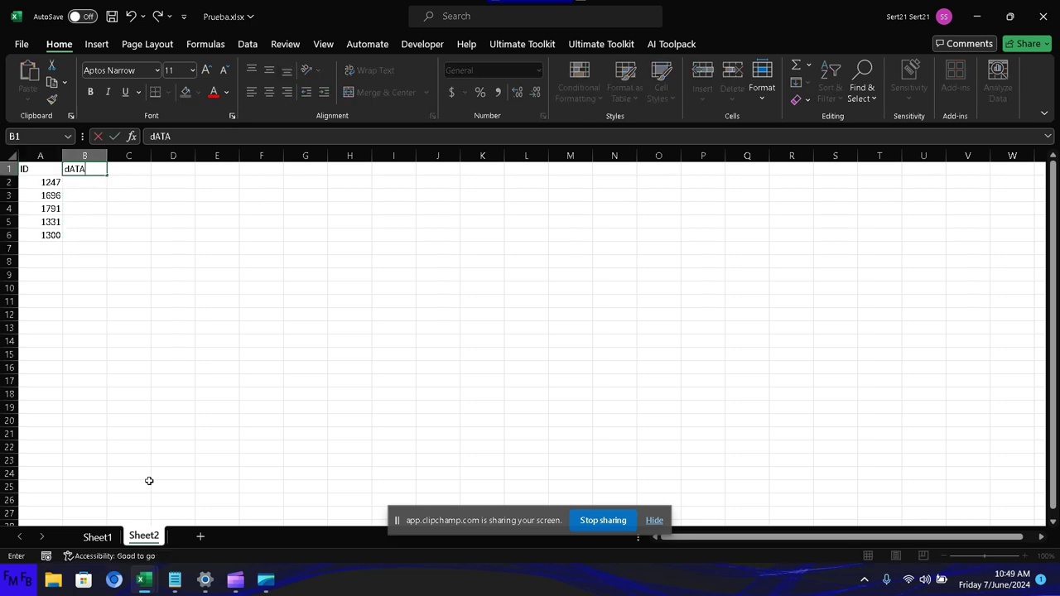
key("BackSpace")
key("BackSpace")
key("BackSpace")
key("BackSpace")
type("Data")
key("Return")
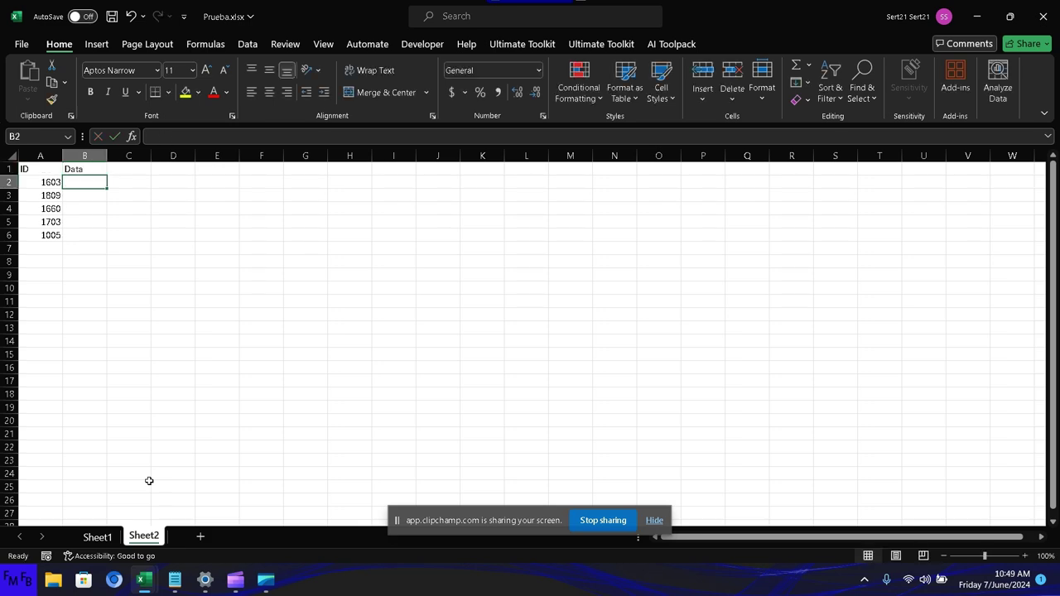
Step: Enter Data values 10, 30, 100, 200 and 1000 in B2:B6
key("End")
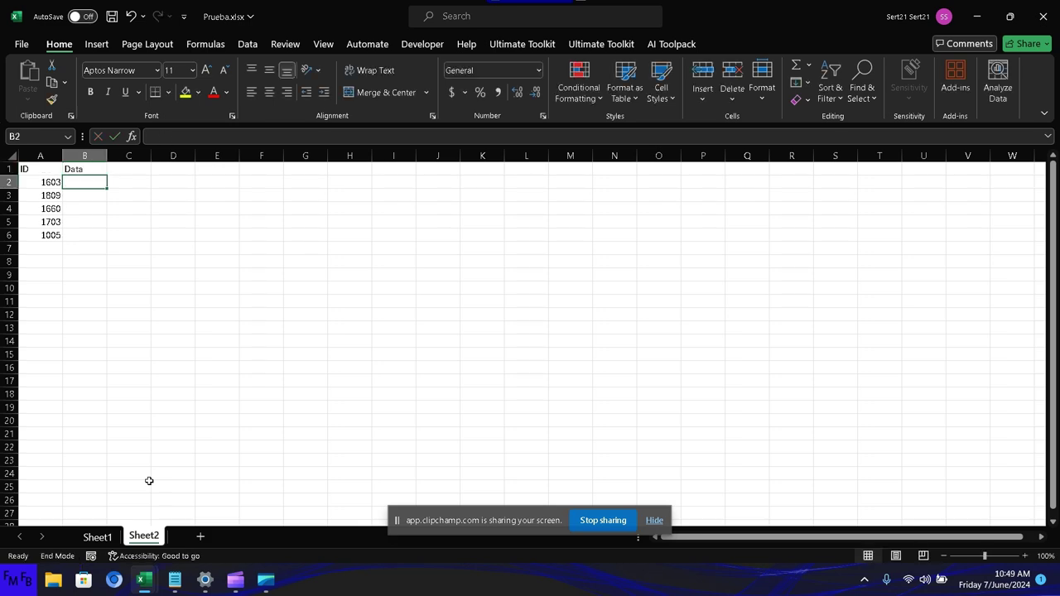
type("10")
key("Return")
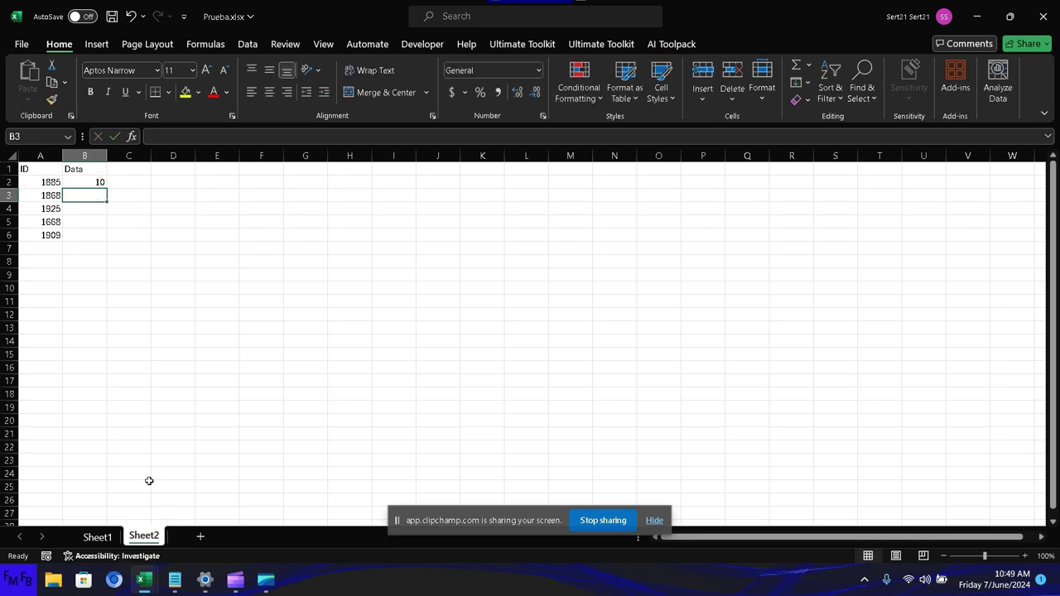
type("30")
key("Return")
type("10")
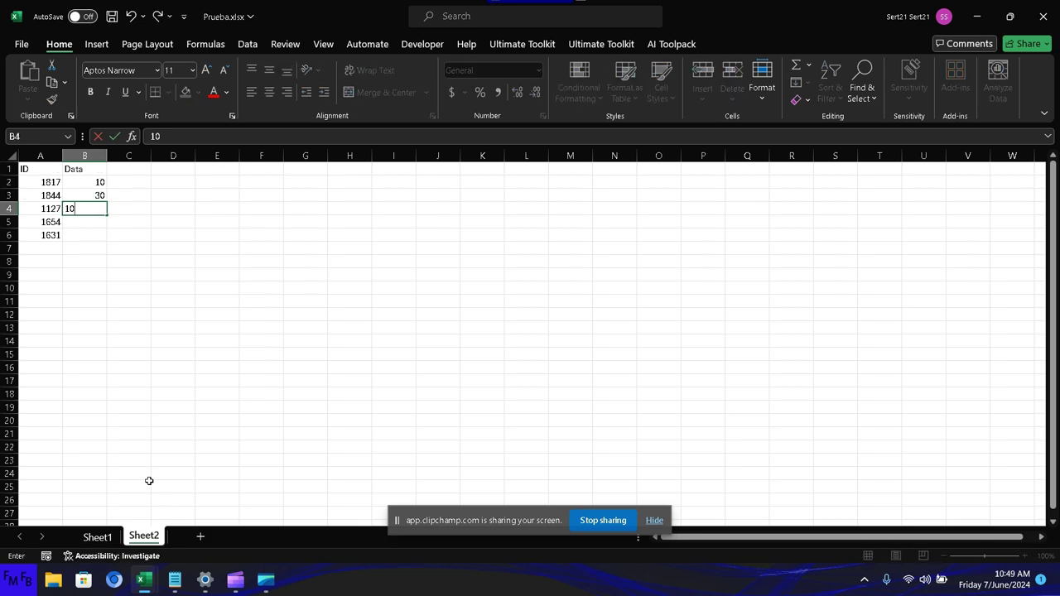
type("0")
key("Return")
type("2")
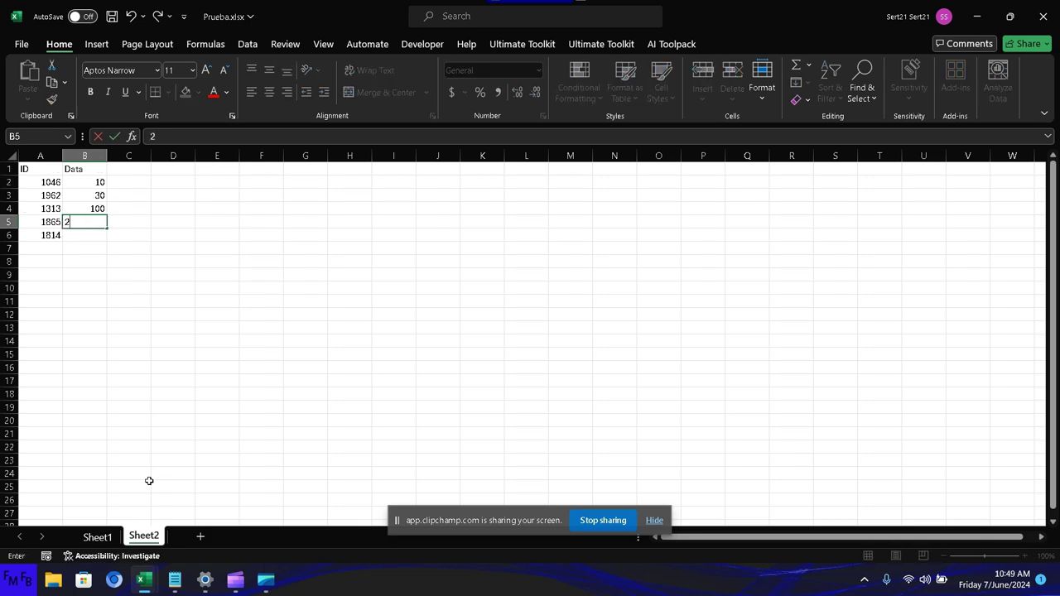
type("00")
key("Return")
type("3")
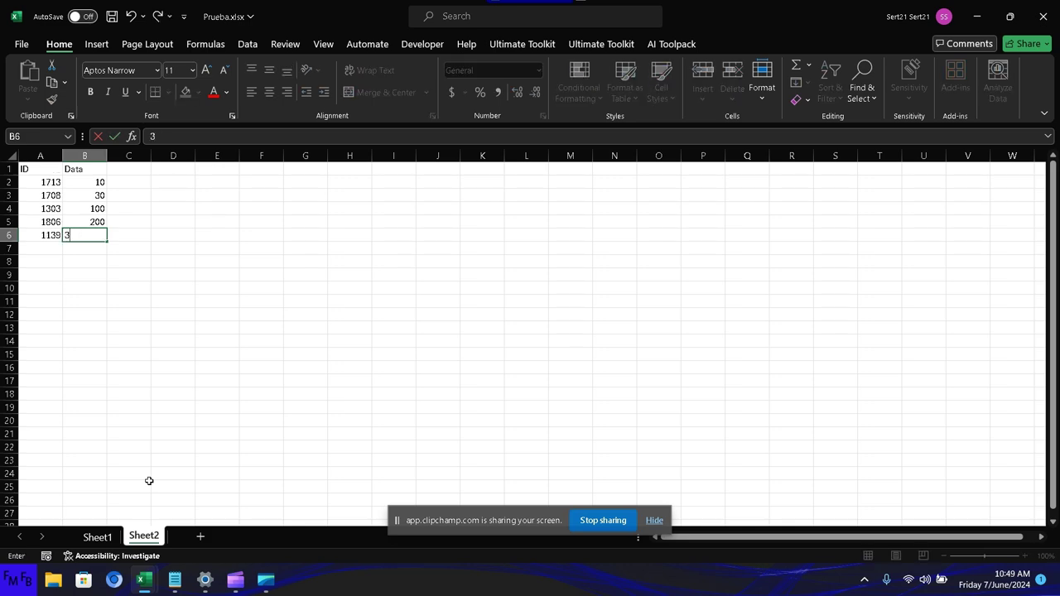
type("00")
key("BackSpace")
key("BackSpace")
key("BackSpace")
type("1000")
key("Return")
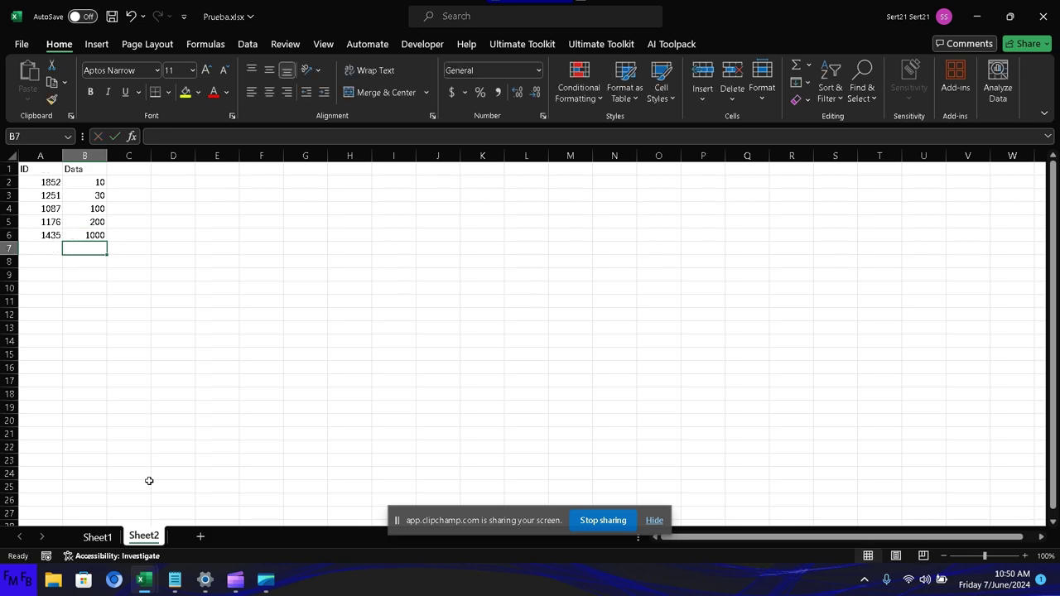
Step: Convert Sheet1's ID/Region range into a table with headers
left_click(97, 538)
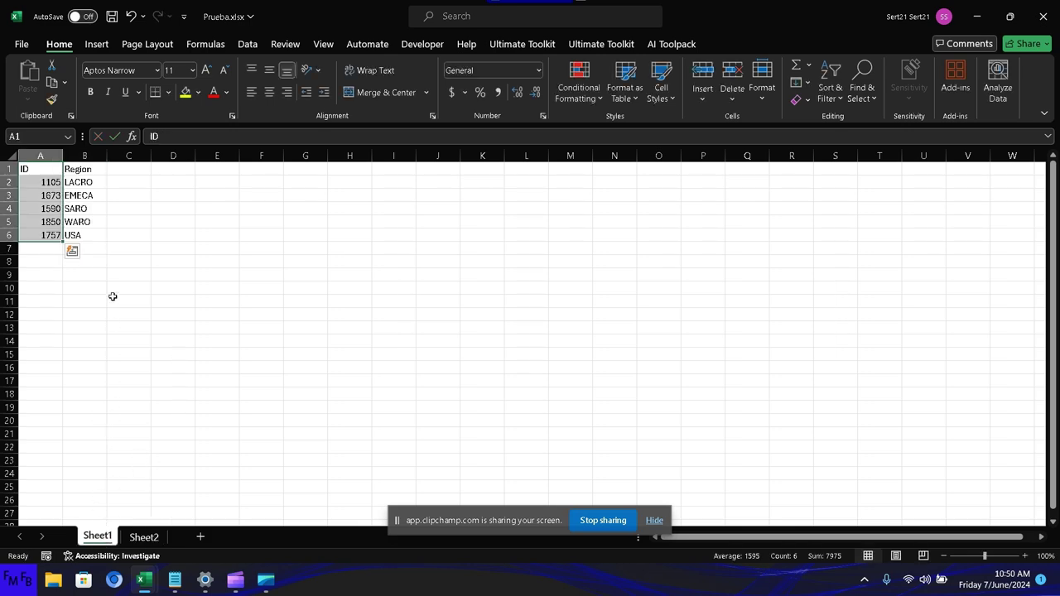
left_click(51, 208)
key("ctrl+t")
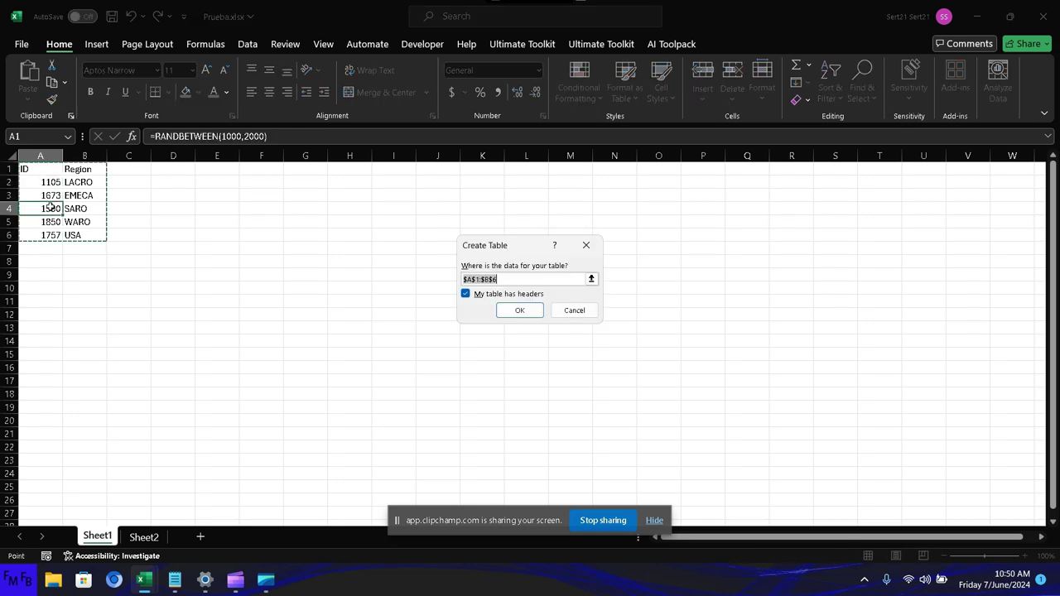
left_click(516, 310)
Step: Convert Sheet2's ID/Data range into a table with headers
left_click(147, 538)
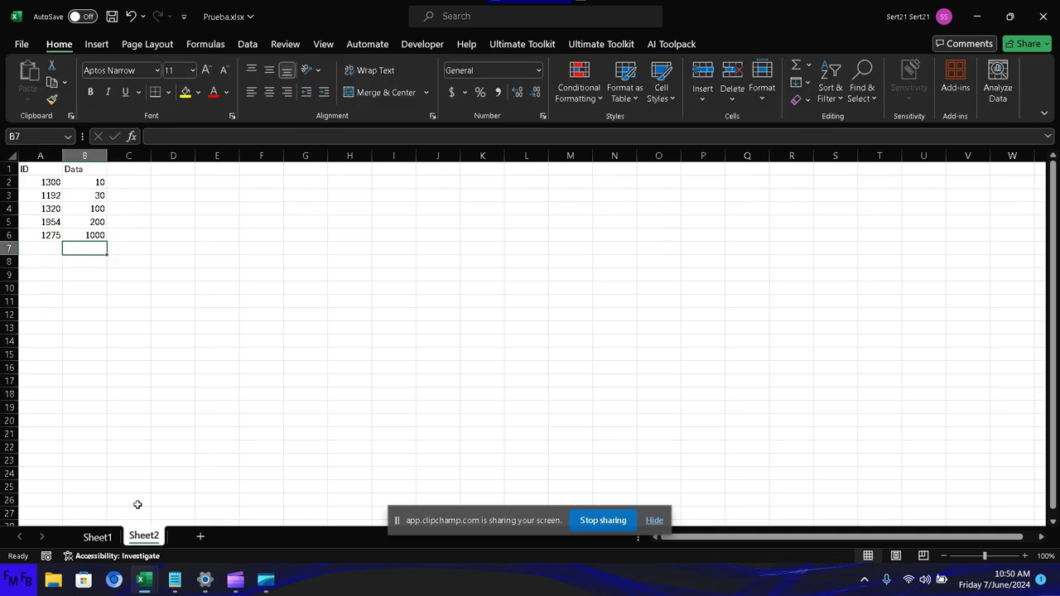
left_click(81, 235)
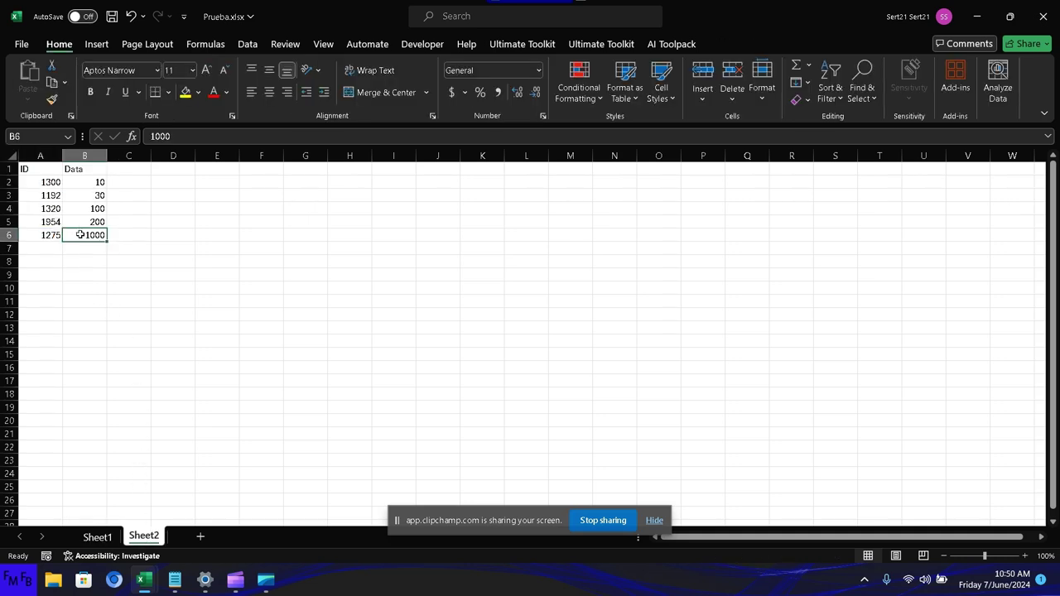
key("ctrl+t")
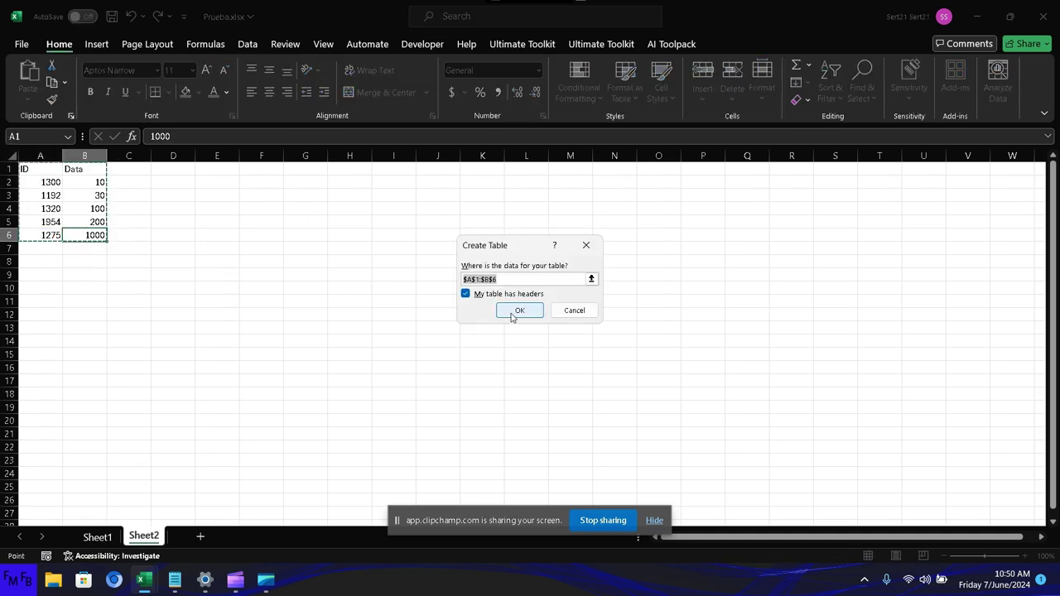
left_click(520, 310)
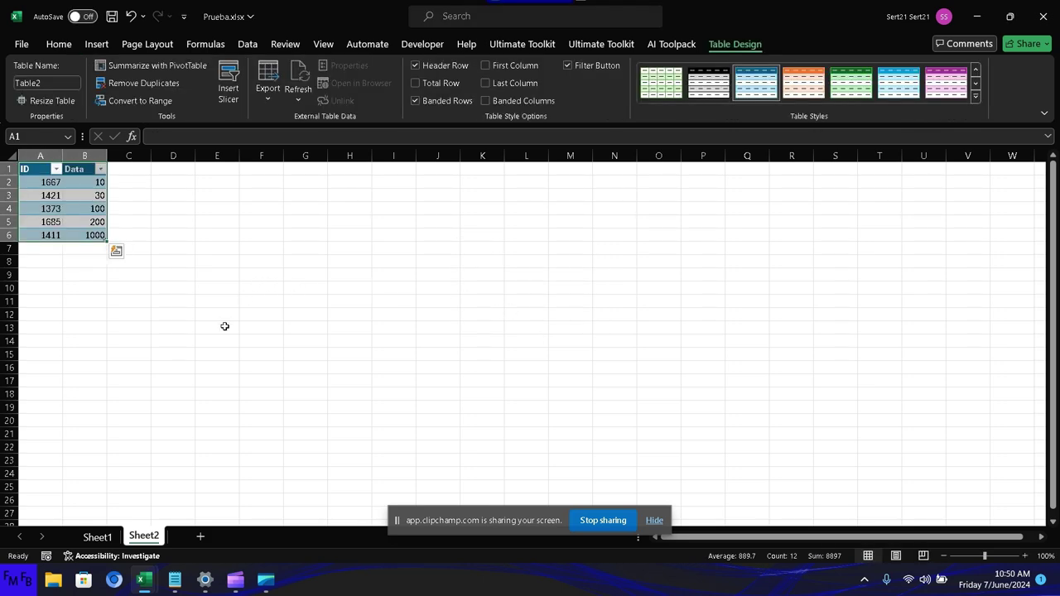
Step: Return to Sheet1's ID/Region table, cancelling an accidental cell move
left_click(115, 536)
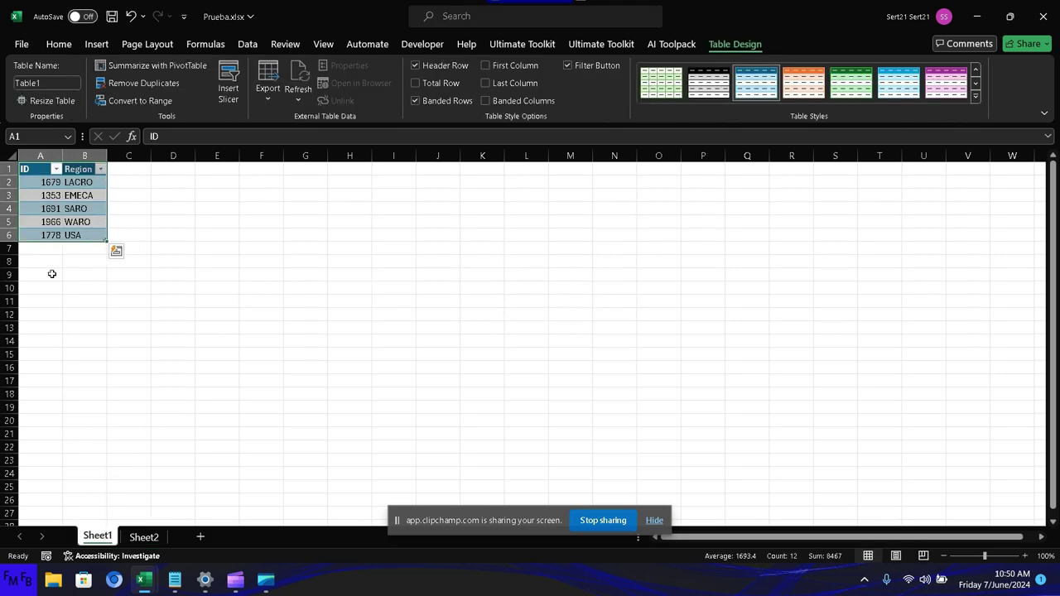
left_click(68, 207)
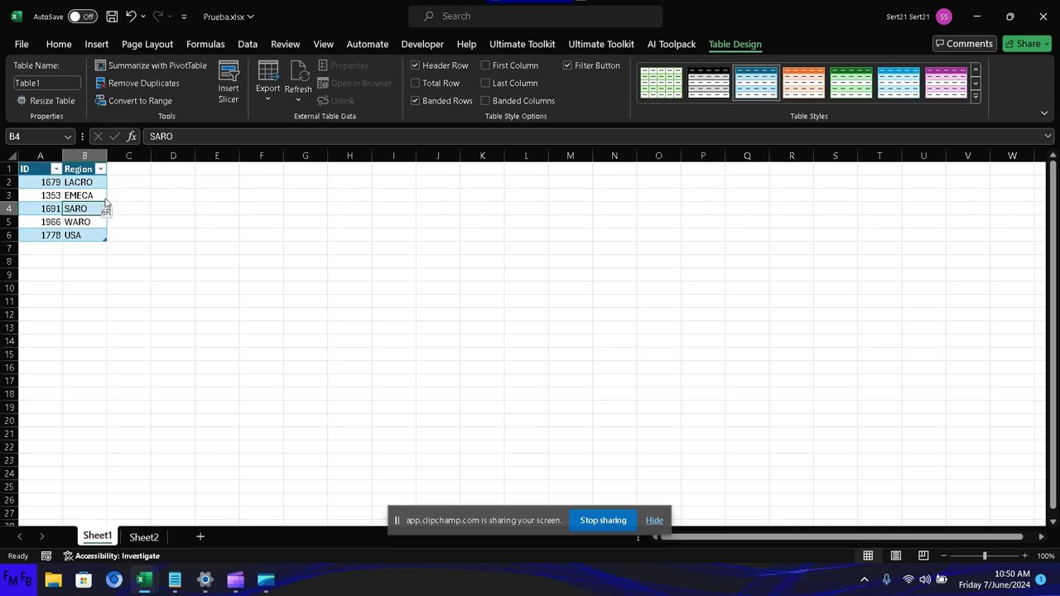
left_click_drag(68, 207, 165, 220)
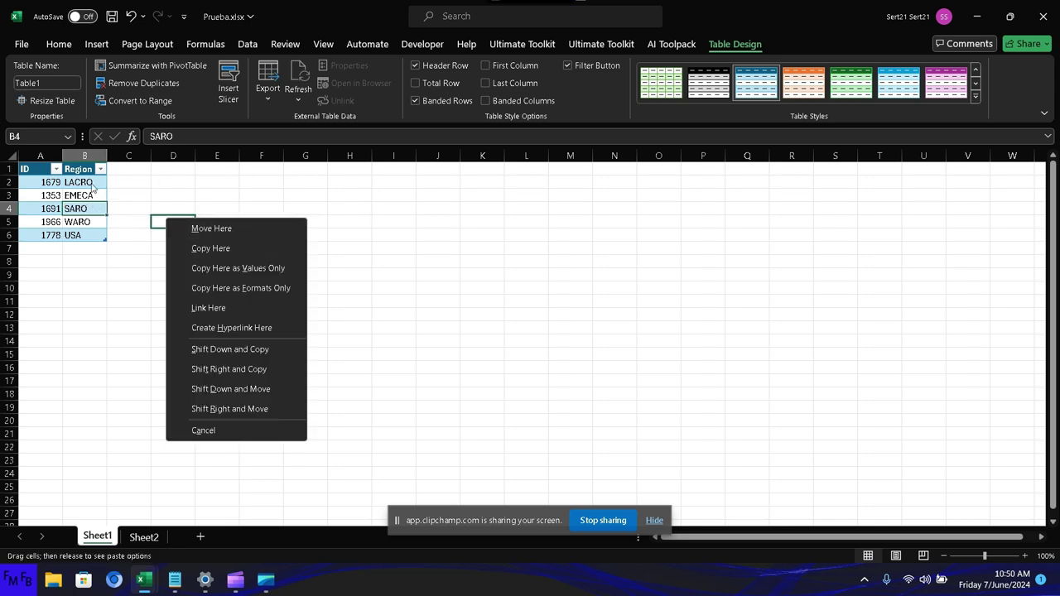
key("Escape")
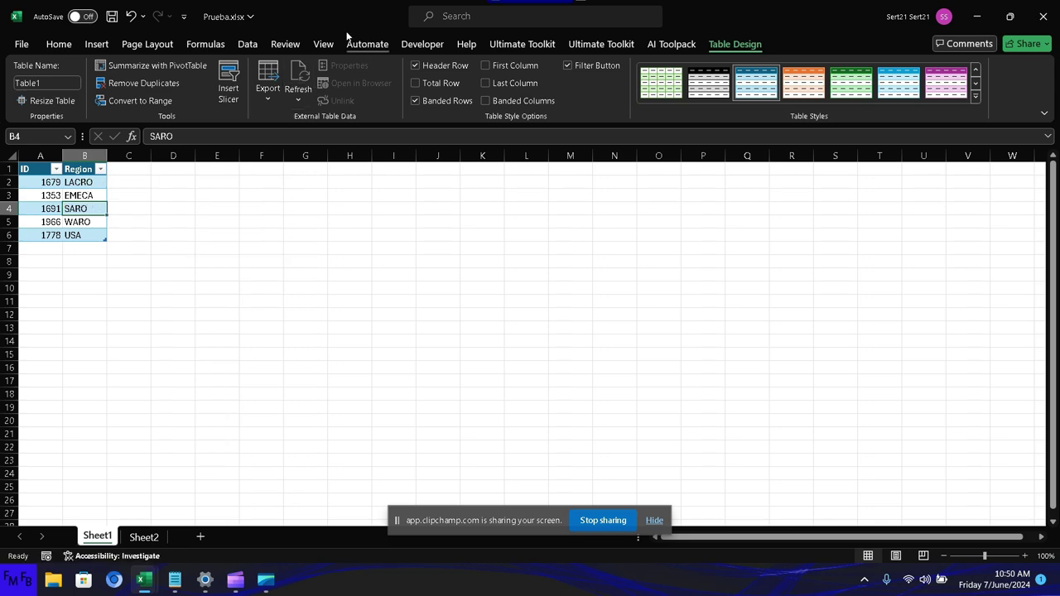
Step: Insert a PivotTable from the ID/Region table on a new worksheet
left_click(98, 45)
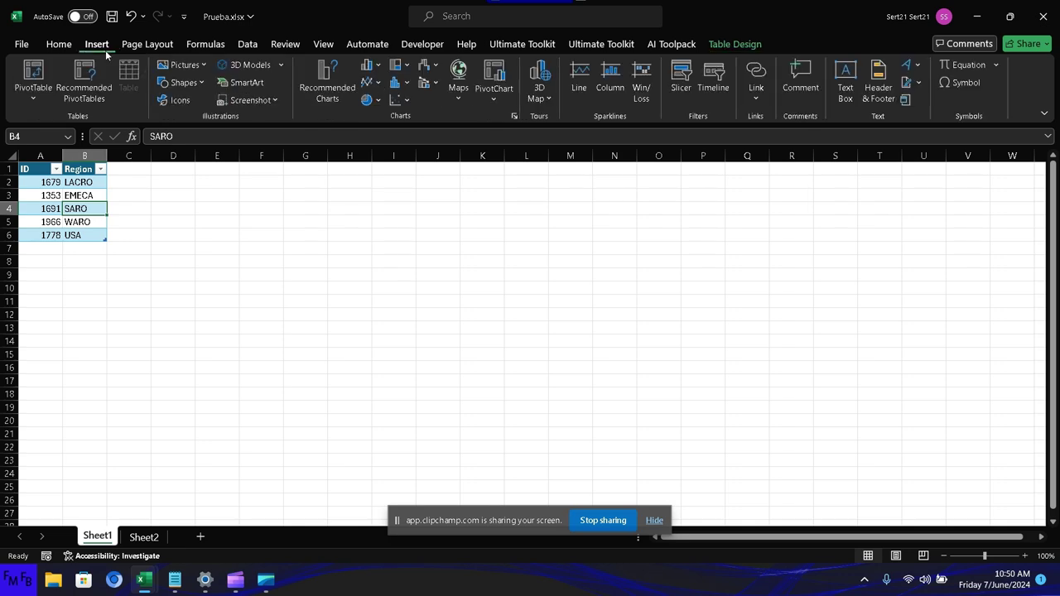
left_click(36, 100)
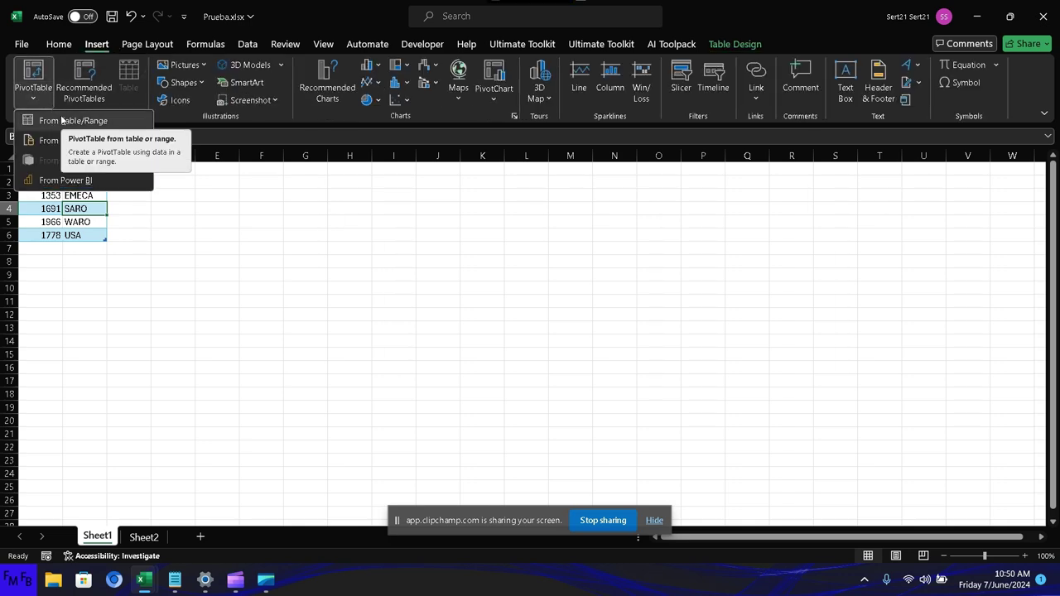
left_click(61, 120)
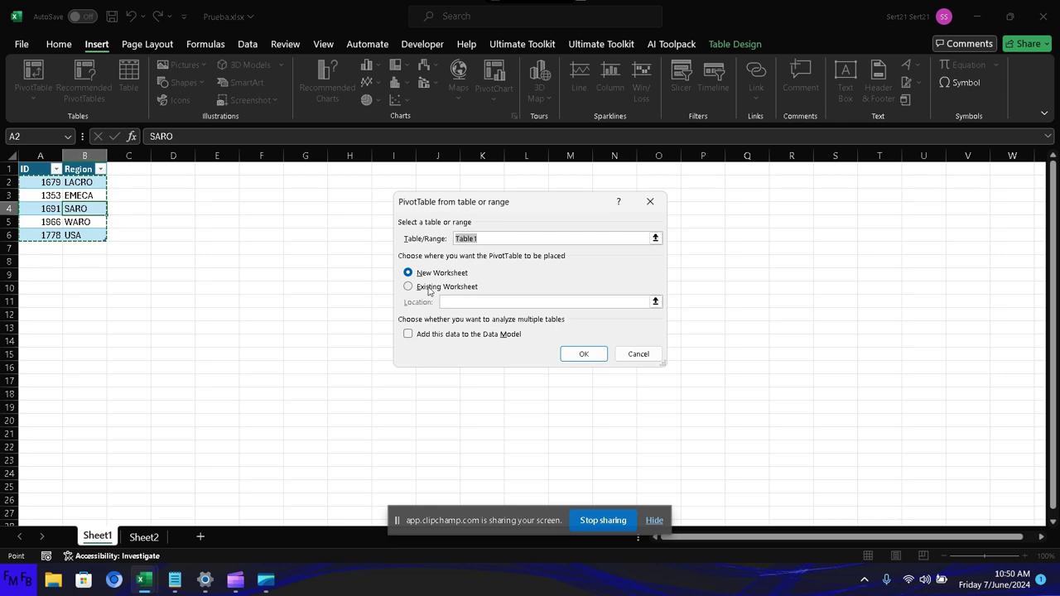
left_click(580, 354)
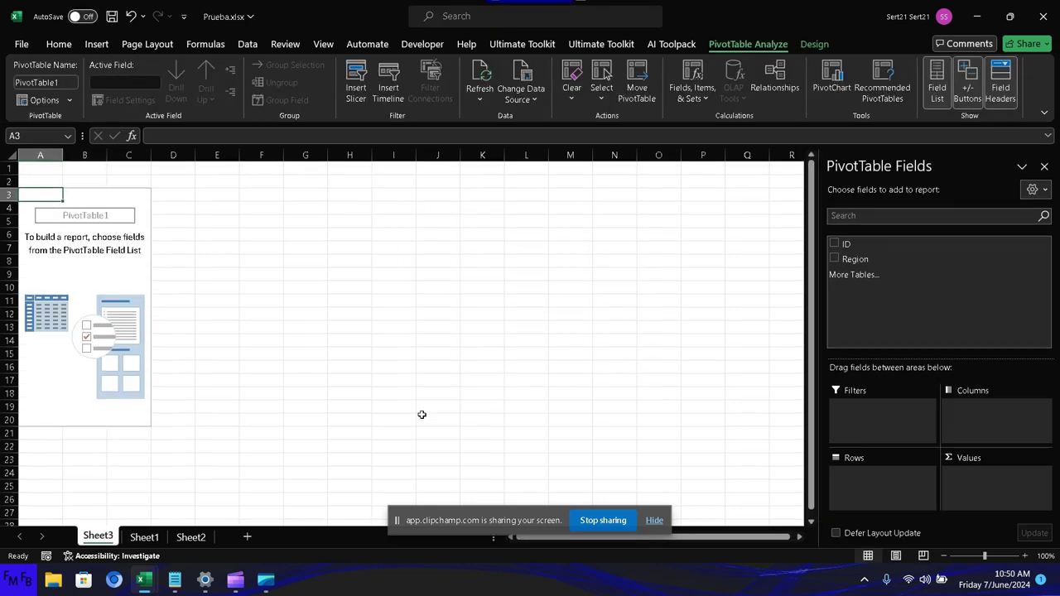
Step: Rename the new sheet to 'Pivot Table'
double_click(98, 538)
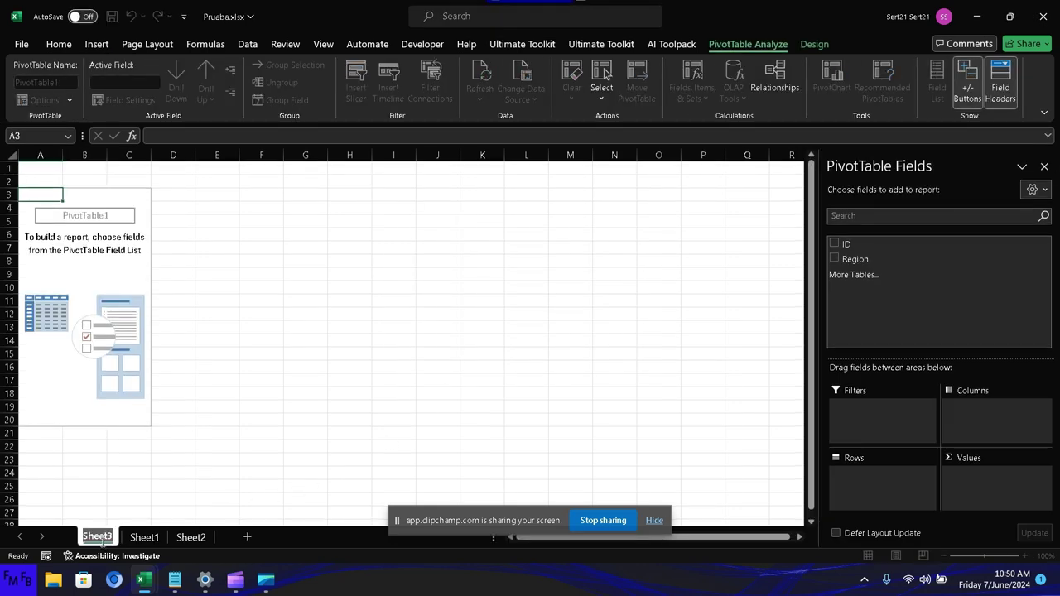
type("Pivot")
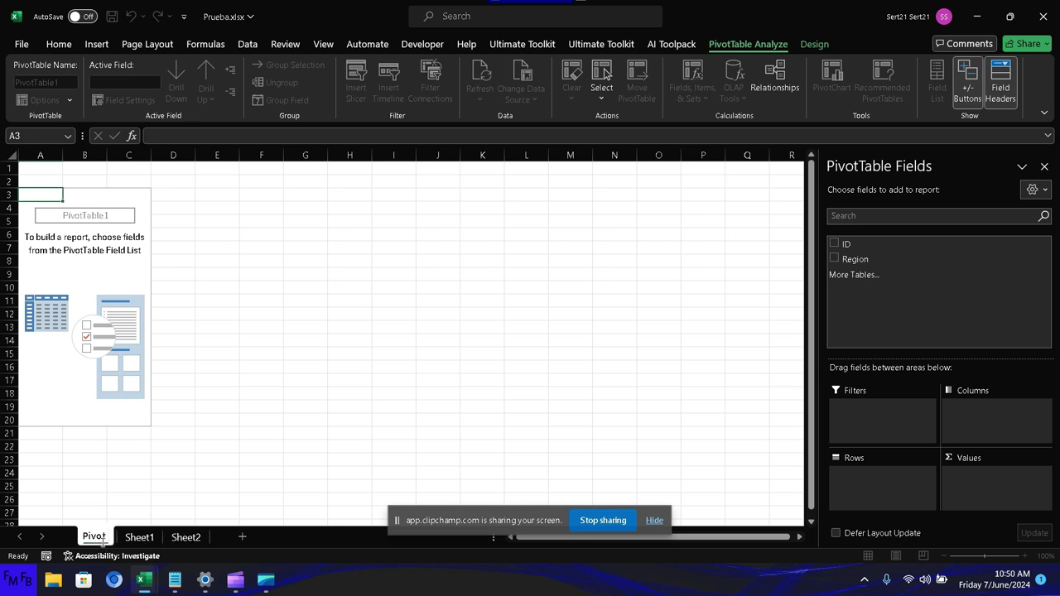
type(" Table")
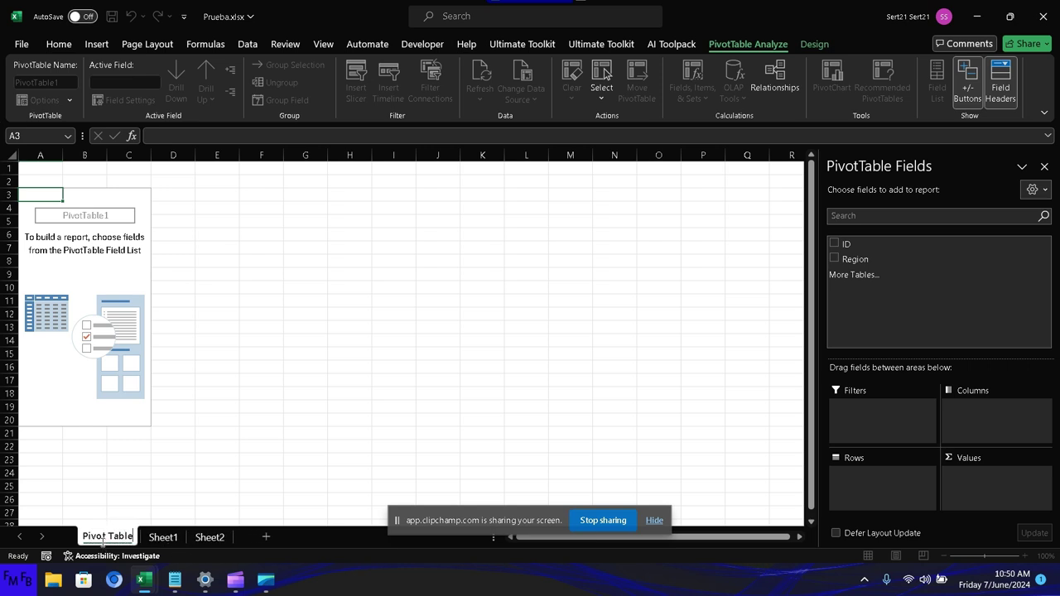
key("Return")
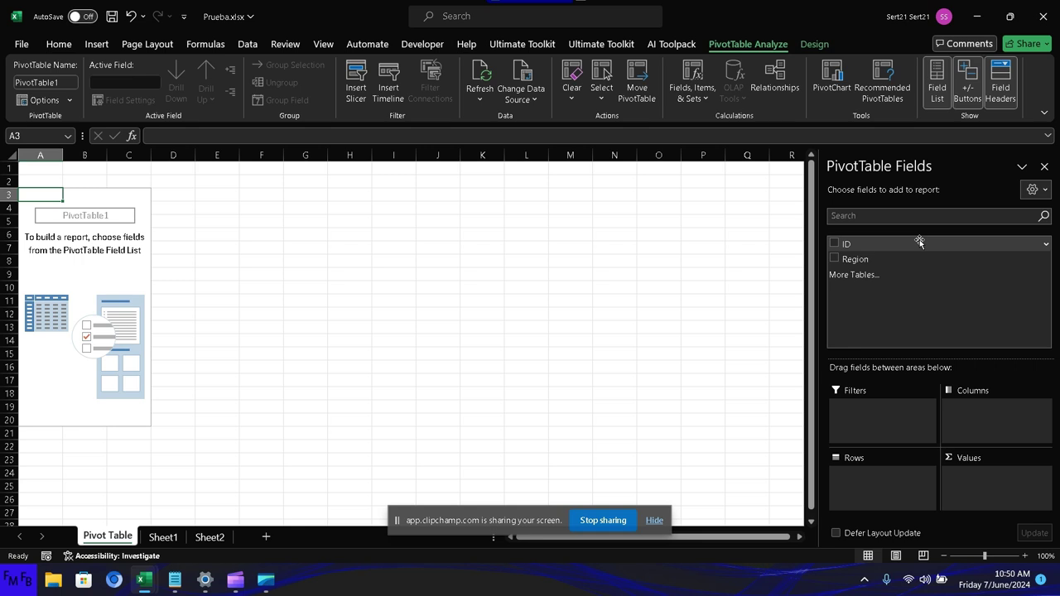
Step: Add more tables to create a Data Model PivotTable, expanding Table1 and Table2
left_click(870, 276)
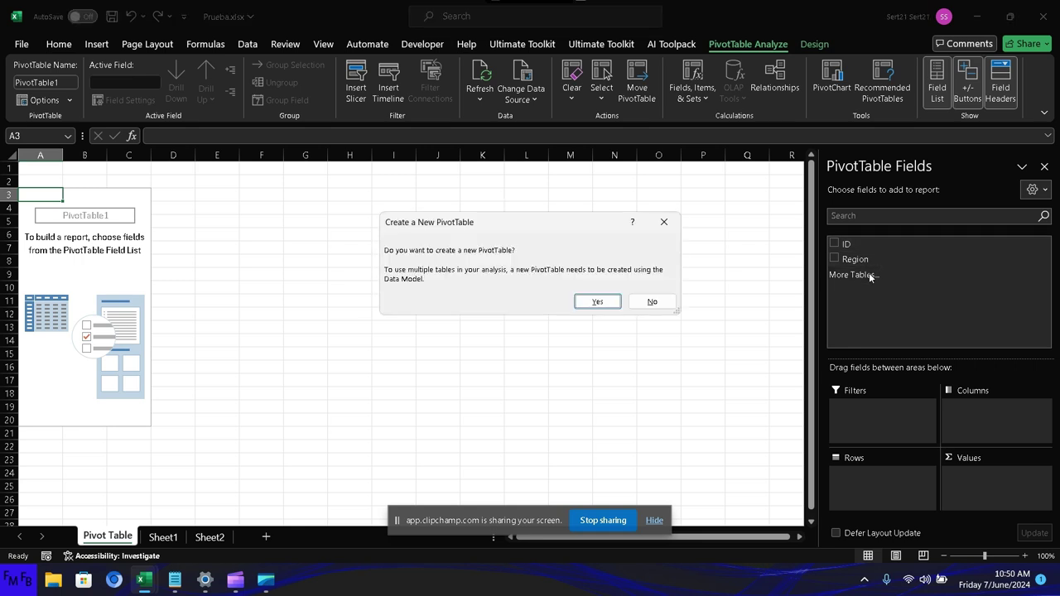
left_click(597, 303)
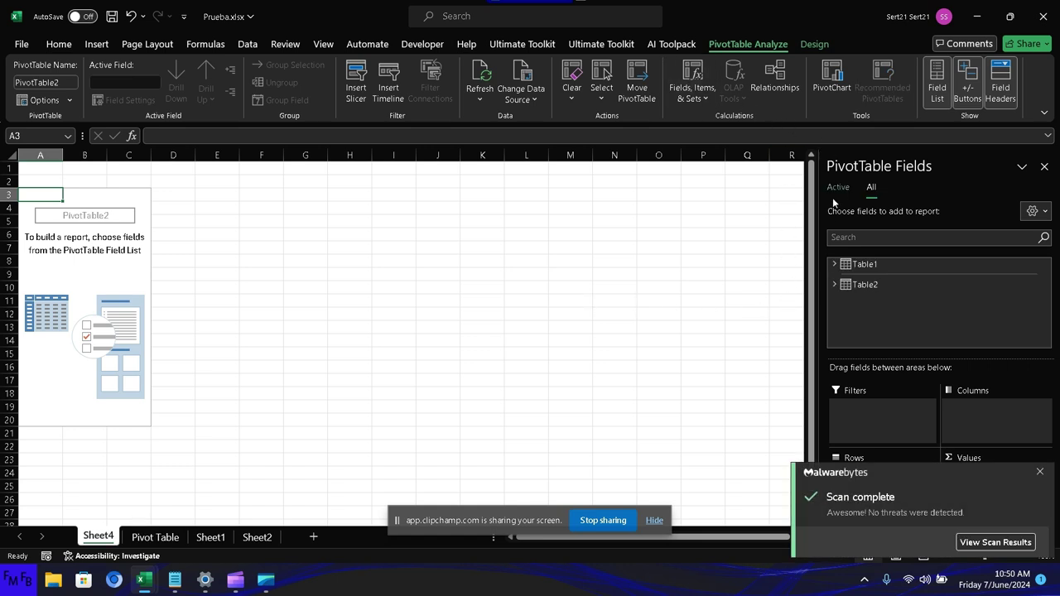
left_click(835, 263)
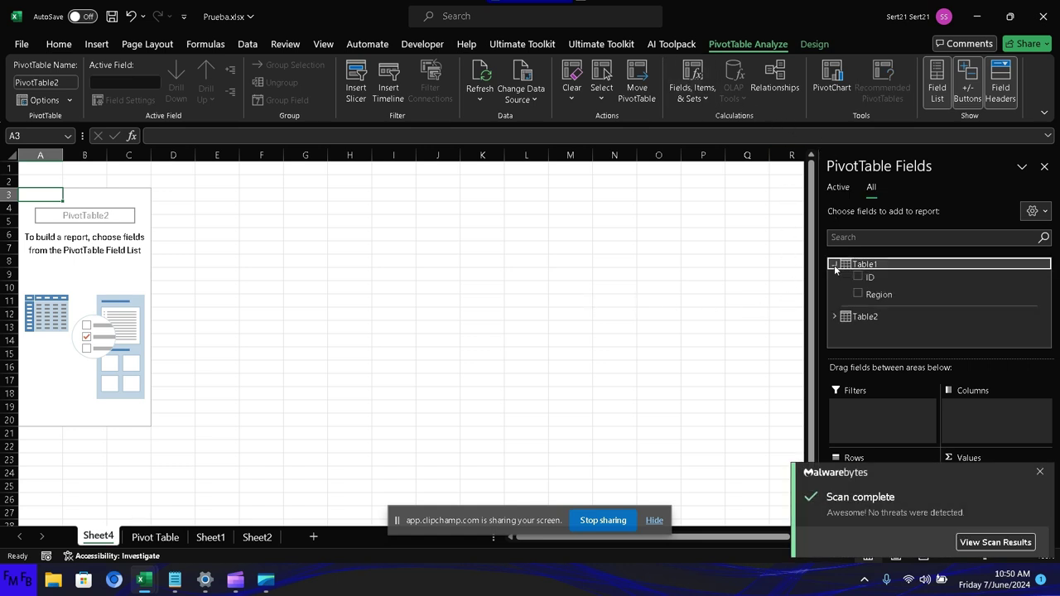
left_click(835, 318)
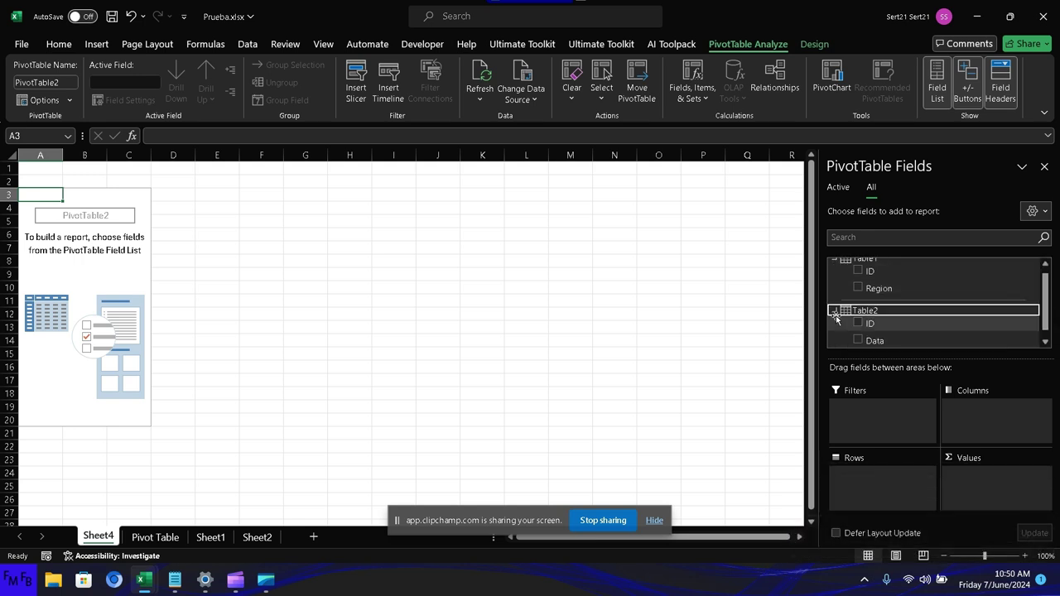
Step: Create a relationship linking Table1's ID column to Table2's ID column
left_click(767, 74)
left_click(720, 165)
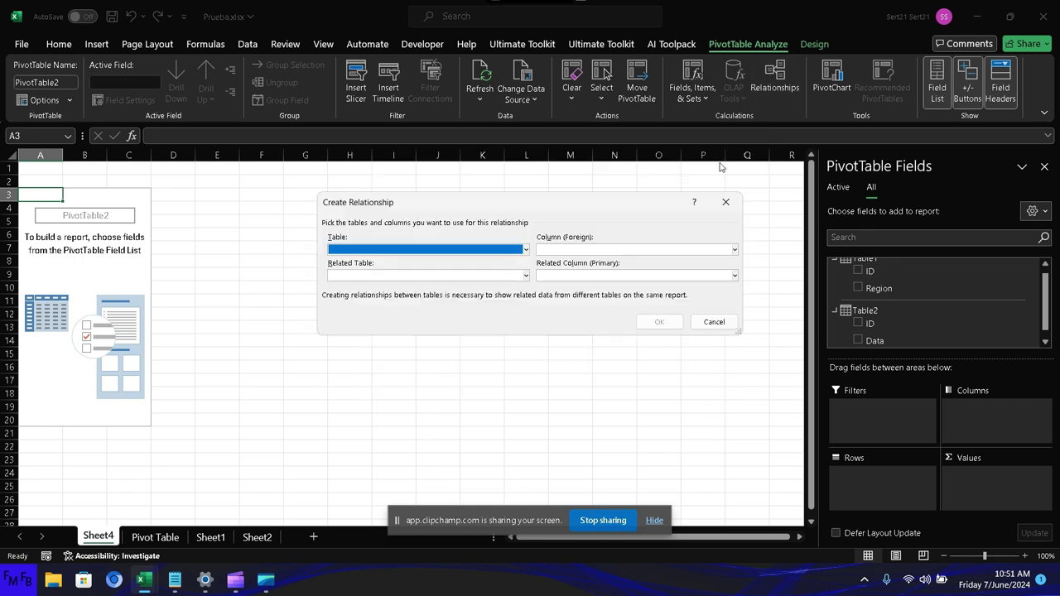
left_click(527, 254)
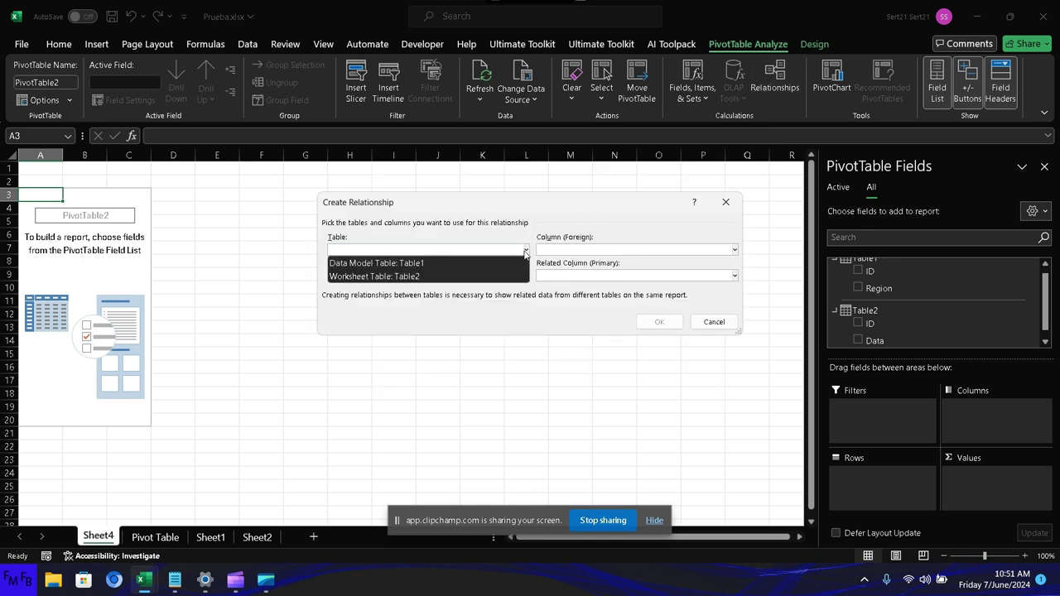
left_click(507, 266)
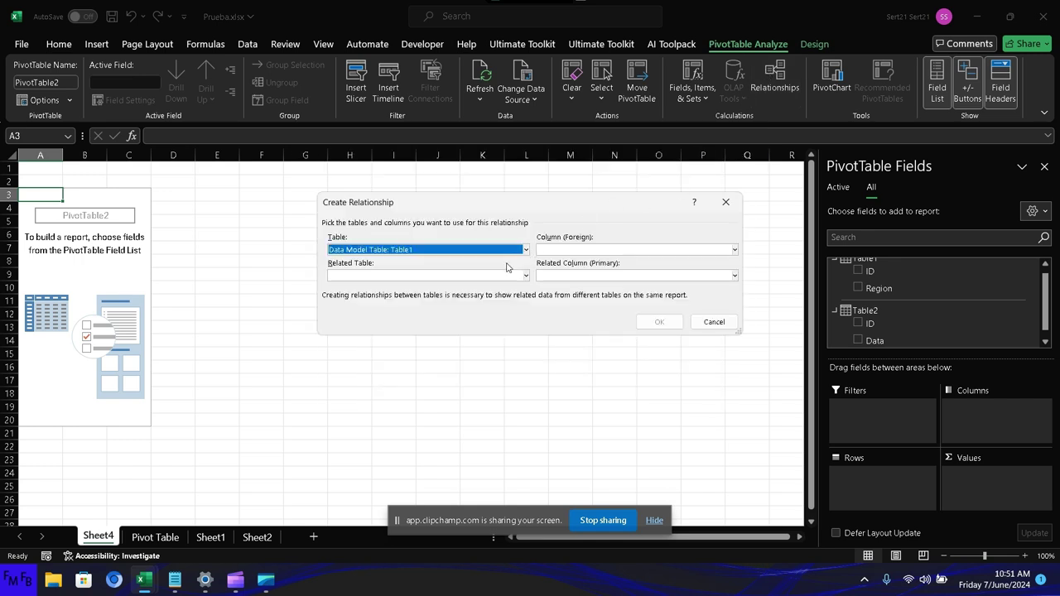
left_click(561, 249)
left_click(560, 262)
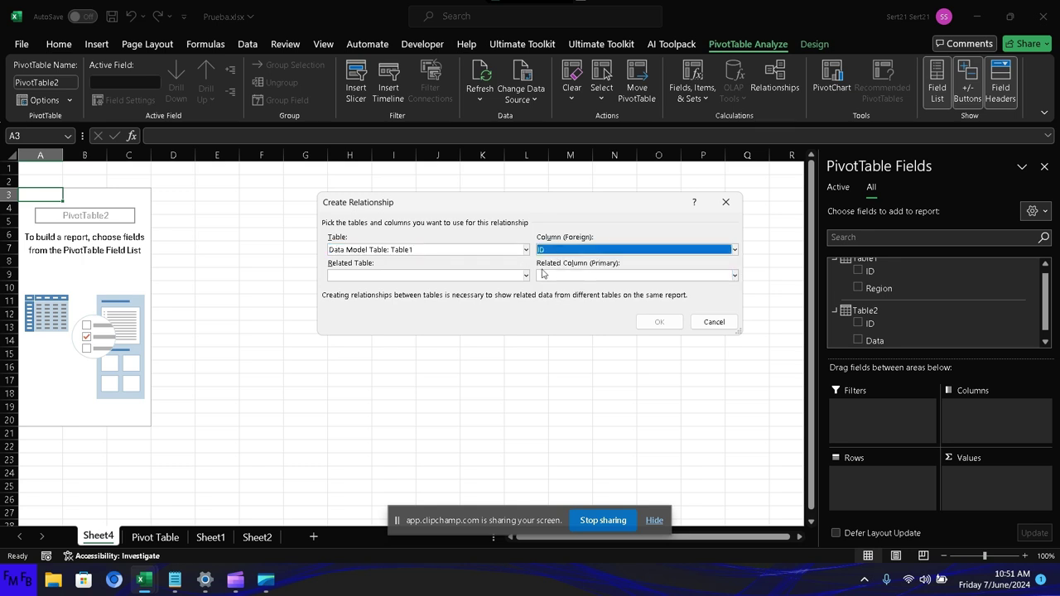
left_click(525, 279)
left_click(507, 302)
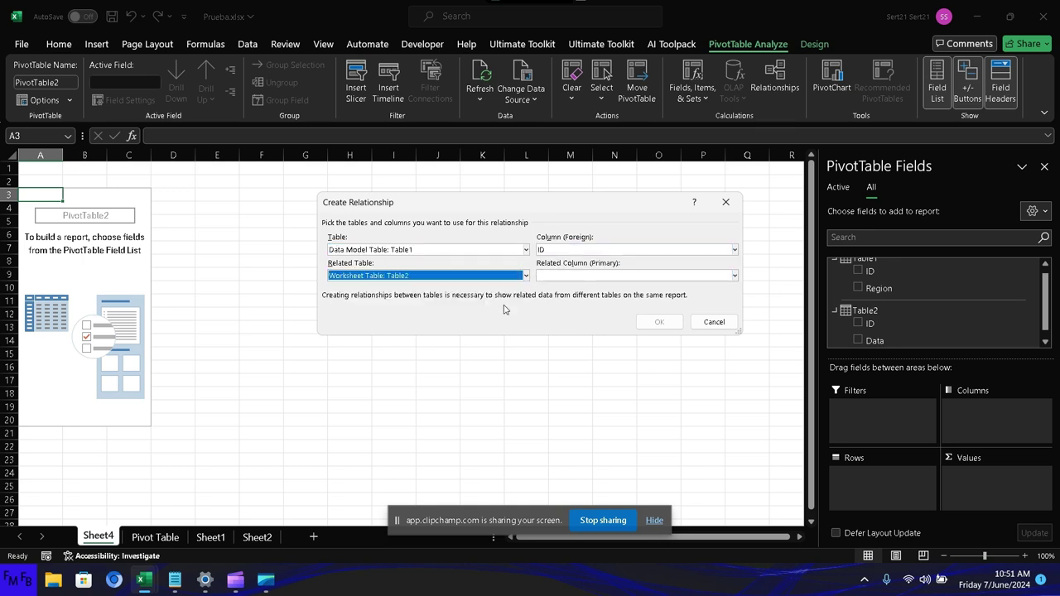
left_click(544, 276)
left_click(559, 302)
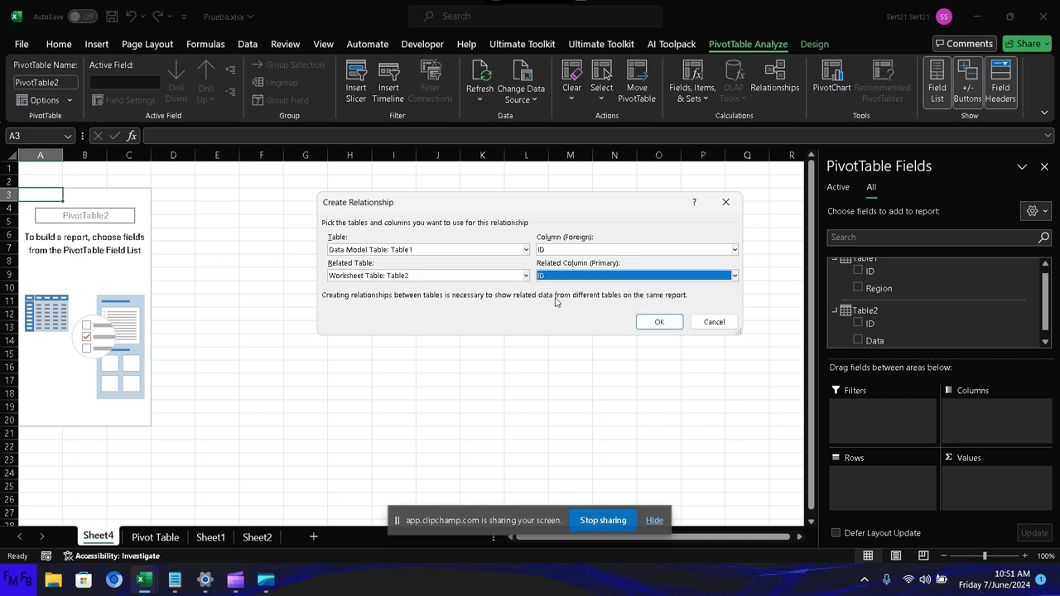
left_click(658, 321)
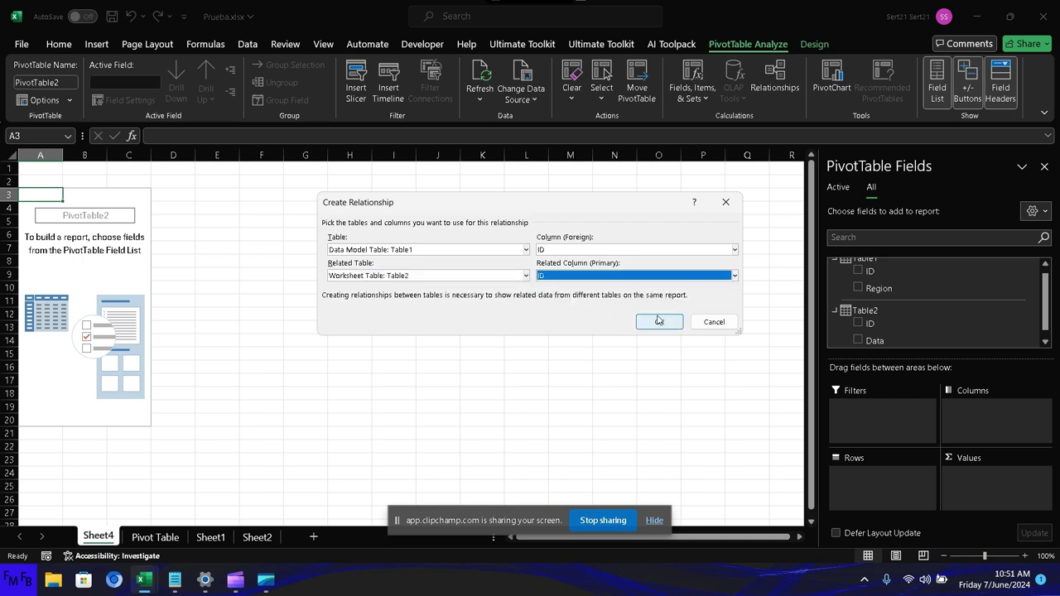
left_click(659, 321)
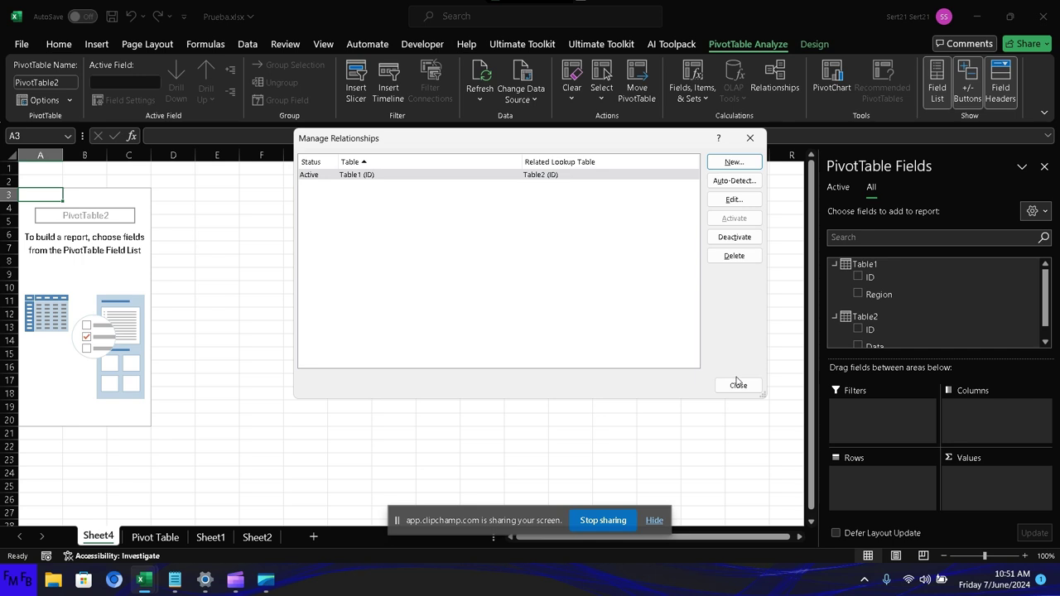
Step: Put Region in PivotTable2's rows and Sum of Data in its values, showing 1340 per region
left_click(738, 384)
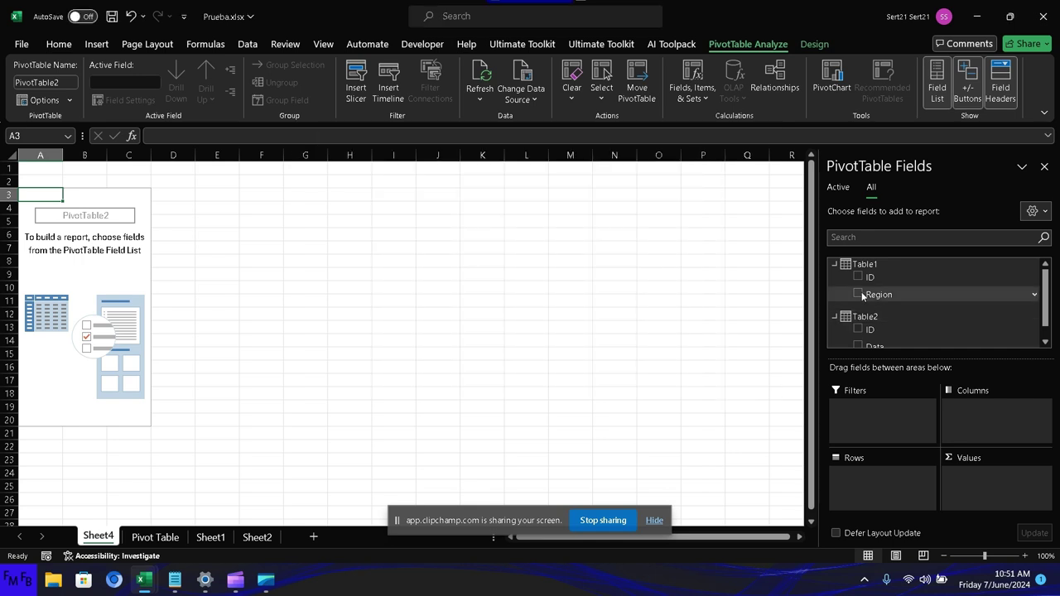
left_click_drag(862, 296, 862, 473)
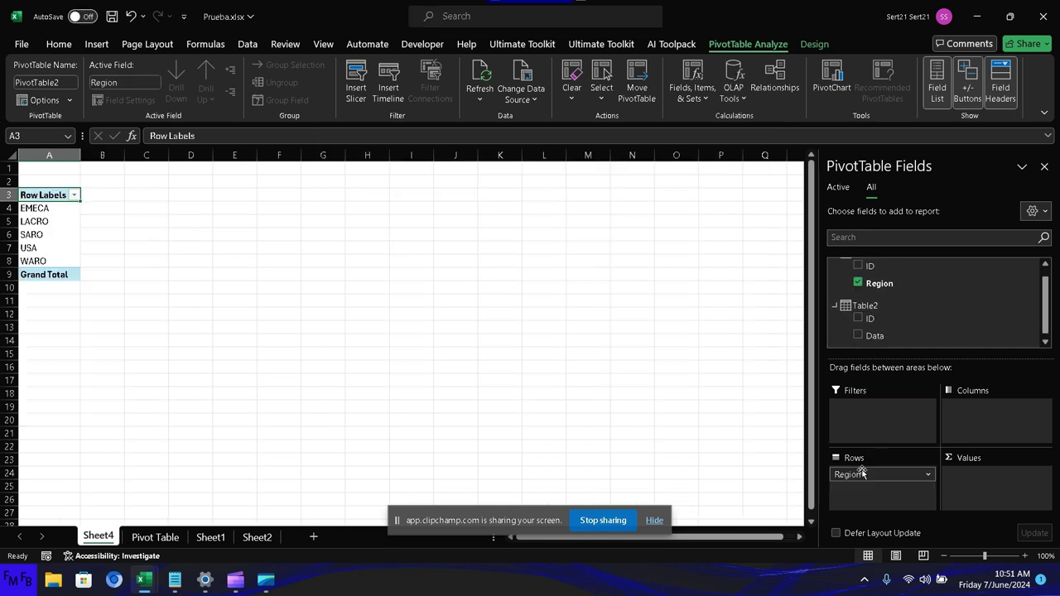
left_click_drag(871, 335, 980, 476)
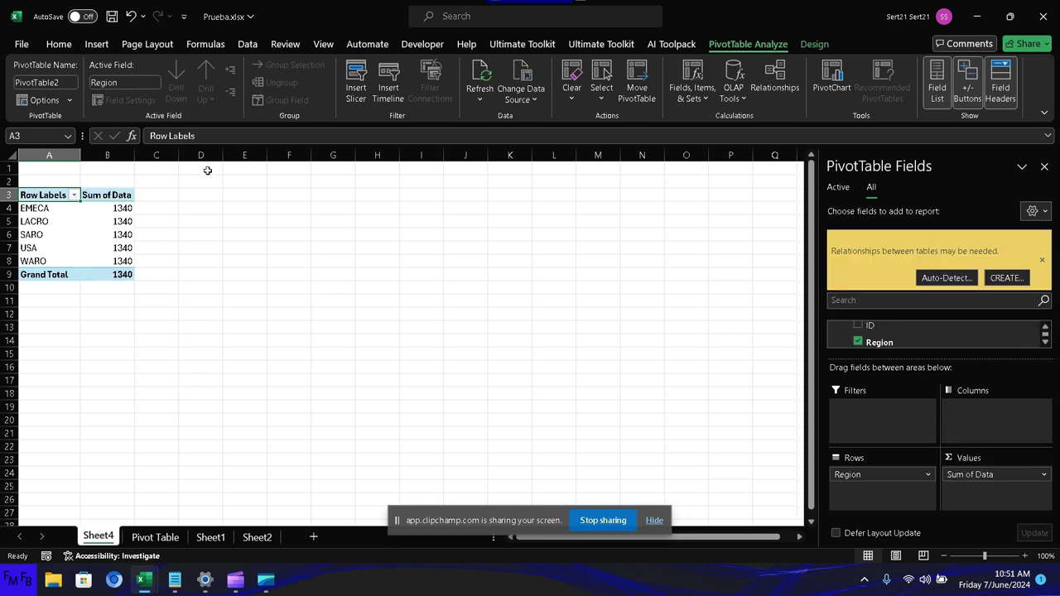